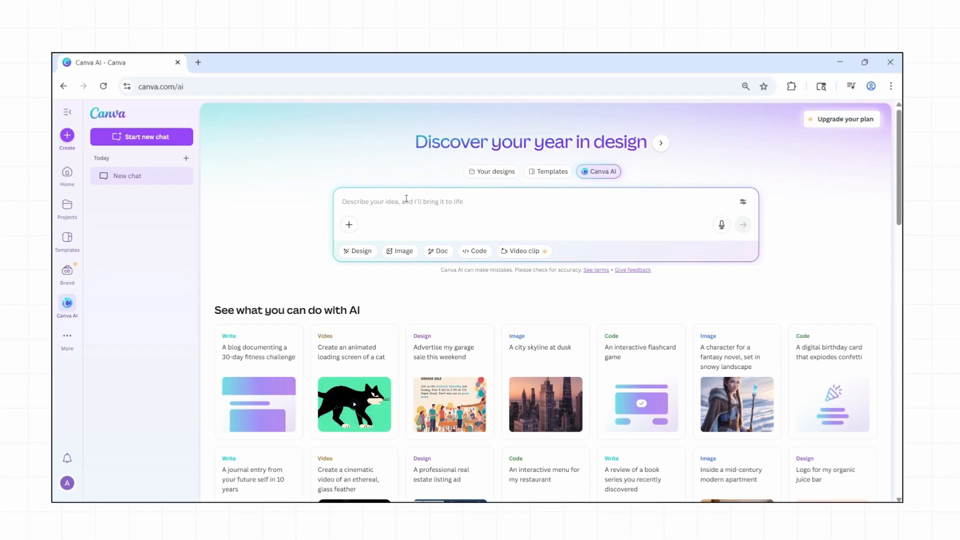
Enter a prompt for an Instagram carousel post with catchy headlines, subtle motion effects and a professional modern layout, promoting "a guitar shop"
{"action": "type", "text": "Generate a carousel post for Instagram promoting [name], using brand colors [#HEX], including catchy headlines, subtle motion effects, a professional modern layout suitable for [industry]."}
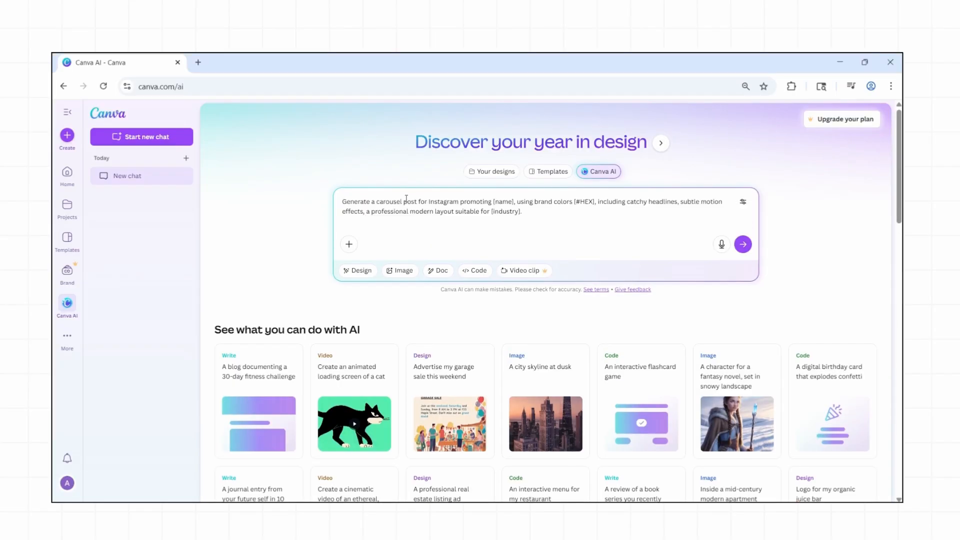
{"action": "double_click", "coordinate": [513, 202]}
{"action": "type", "text": "a gui"}
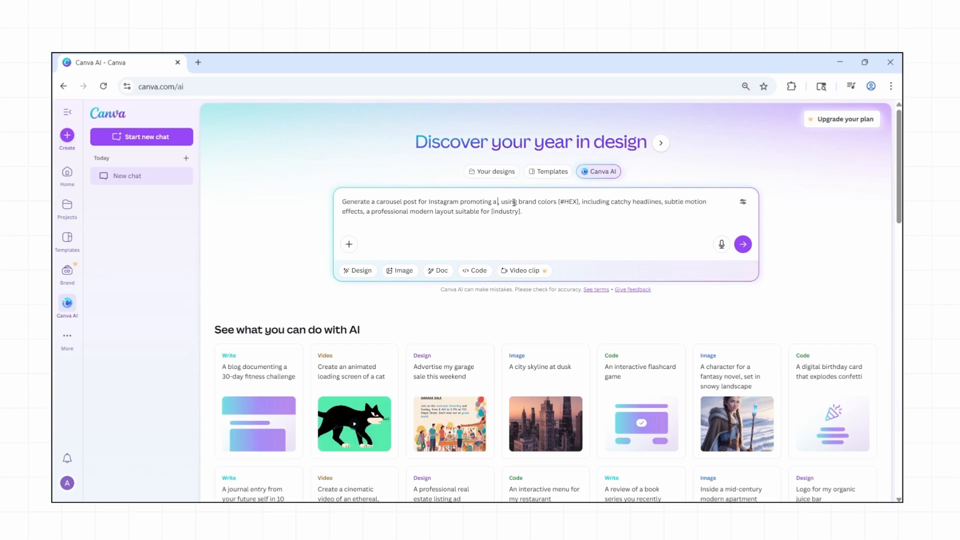
{"action": "type", "text": "tar"}
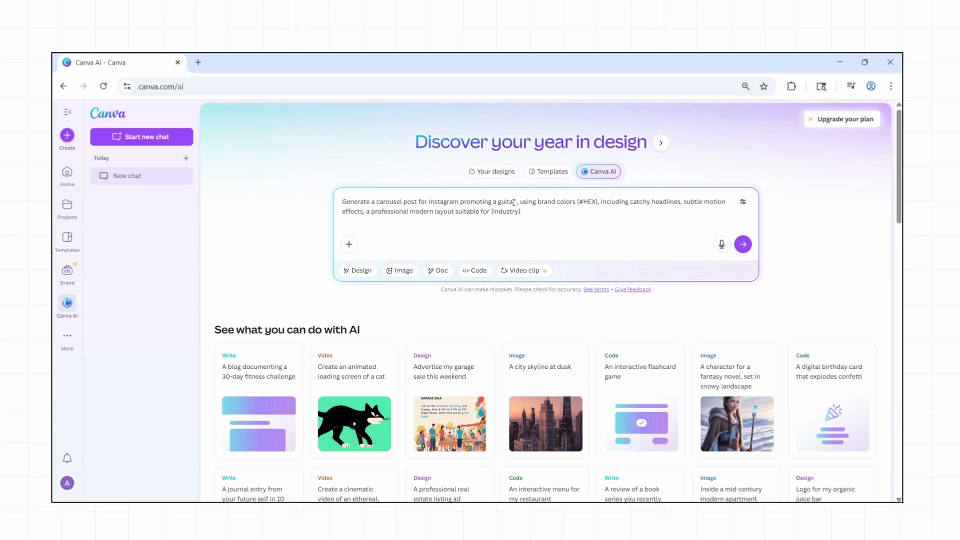
{"action": "type", "text": " b"}
{"action": "key", "text": "BackSpace"}
{"action": "type", "text": "band"}
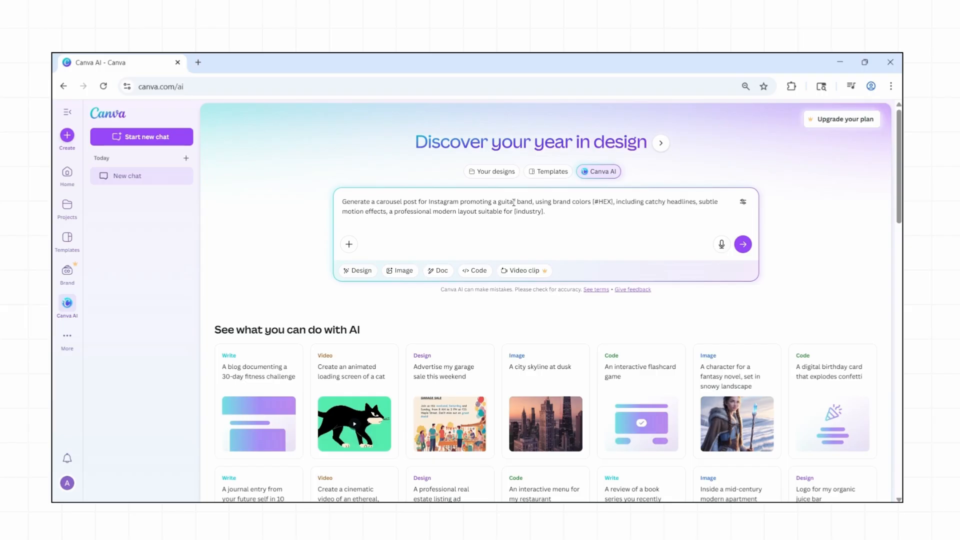
{"action": "key", "text": "BackSpace"}
{"action": "key", "text": "BackSpace"}
{"action": "key", "text": "BackSpace"}
{"action": "key", "text": "BackSpace"}
{"action": "type", "text": "shop"}
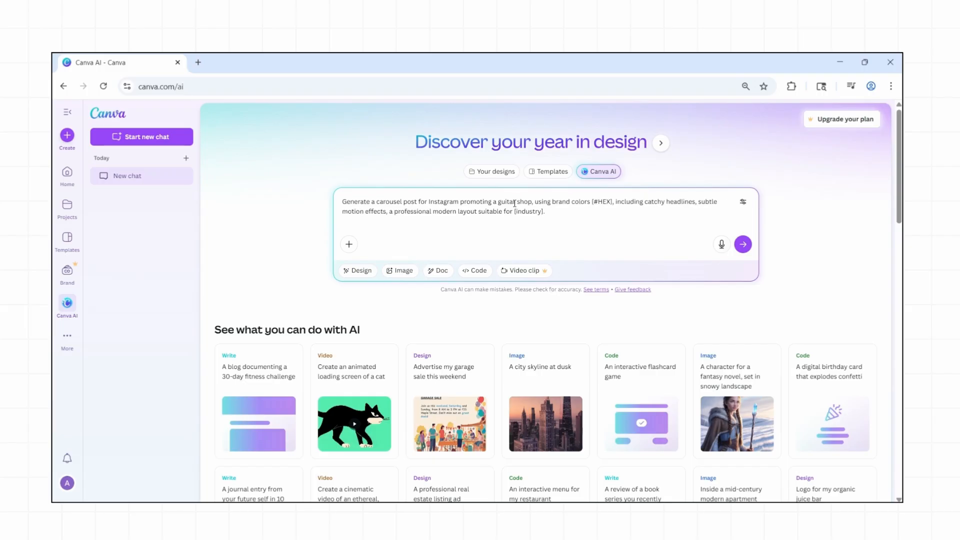
Fill the prompt's remaining placeholders with "red" for the brand colors and "music industry" for the industry
{"action": "left_click", "coordinate": [613, 202]}
{"action": "key", "text": "BackSpace"}
{"action": "key", "text": "BackSpace"}
{"action": "key", "text": "BackSpace"}
{"action": "key", "text": "BackSpace"}
{"action": "key", "text": "BackSpace"}
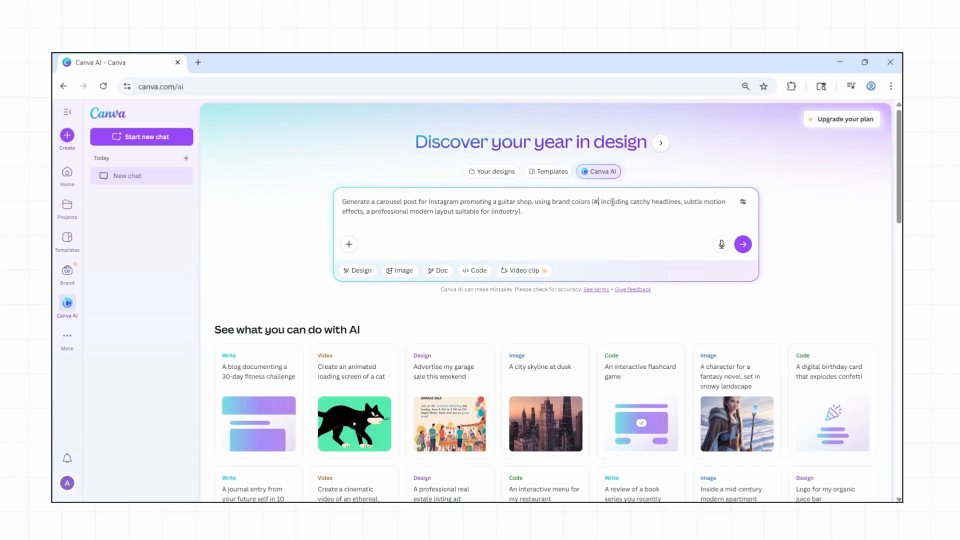
{"action": "type", "text": "red"}
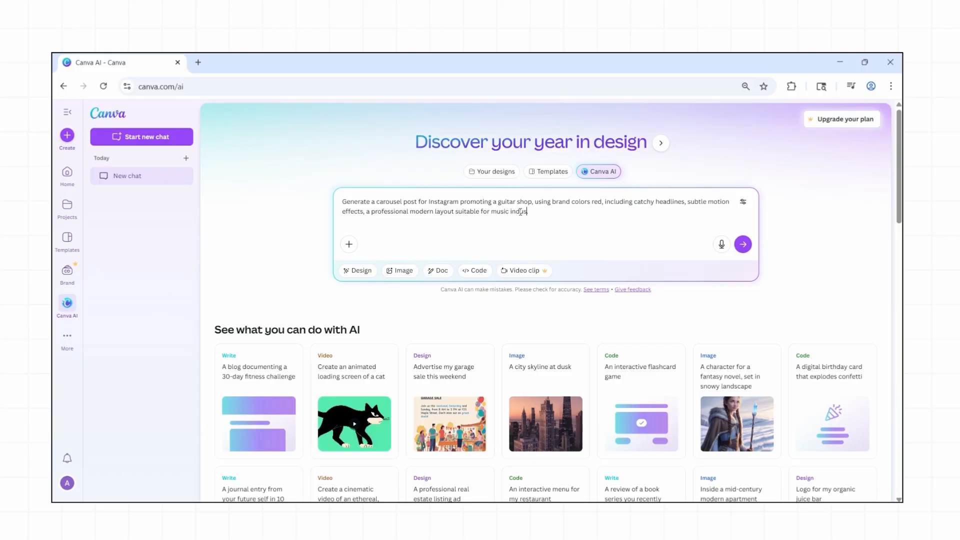
Set the output to a Design for Social media in Instagram Post format and submit the prompt
{"action": "left_click", "coordinate": [358, 271]}
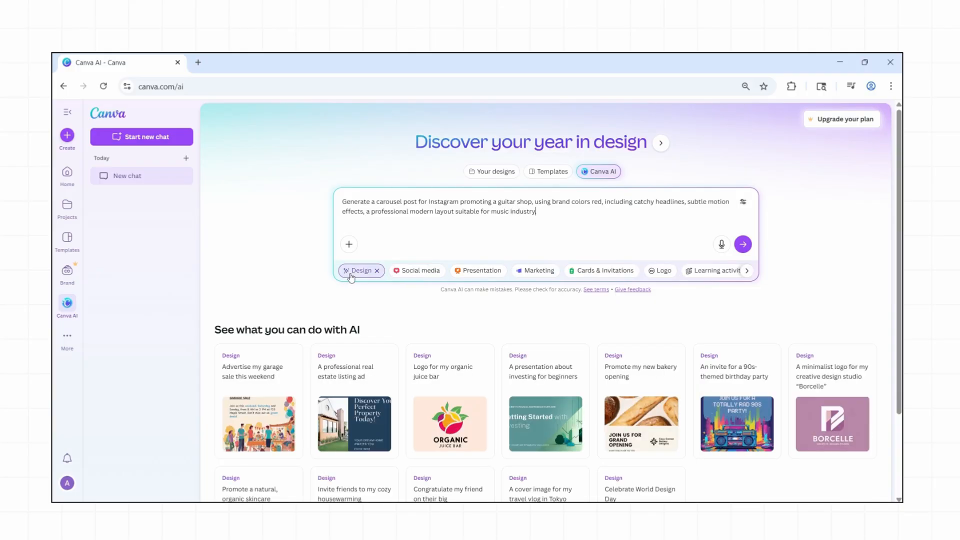
{"action": "left_click", "coordinate": [433, 270]}
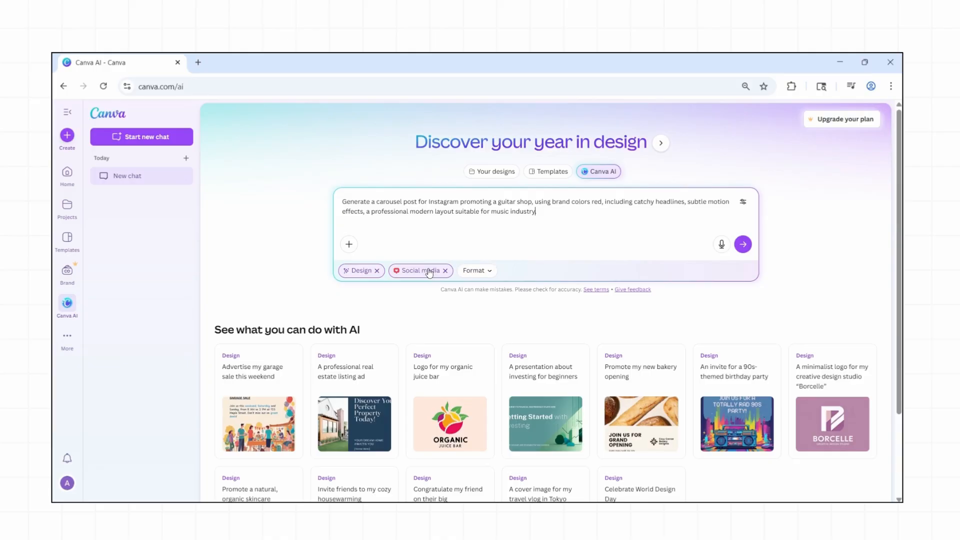
{"action": "left_click", "coordinate": [478, 270]}
{"action": "left_click", "coordinate": [550, 354]}
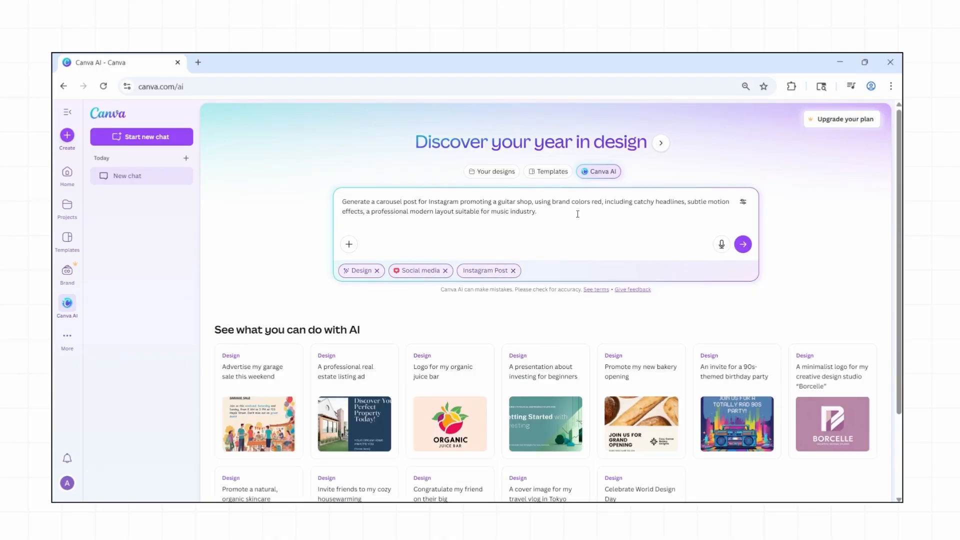
{"action": "key", "text": "Return"}
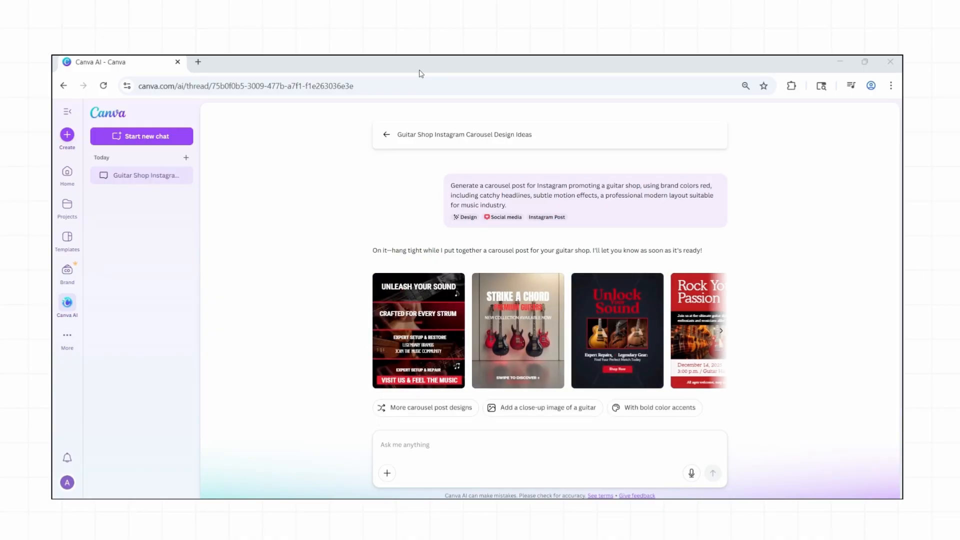
Open the first generated design and change its headline to "Unleash The Sound"
{"action": "left_click", "coordinate": [418, 330]}
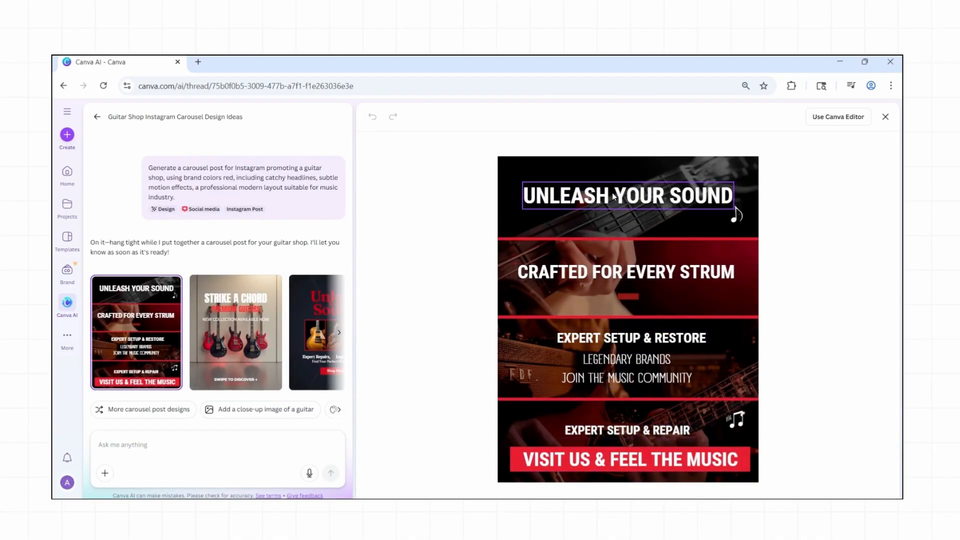
{"action": "left_click", "coordinate": [595, 196]}
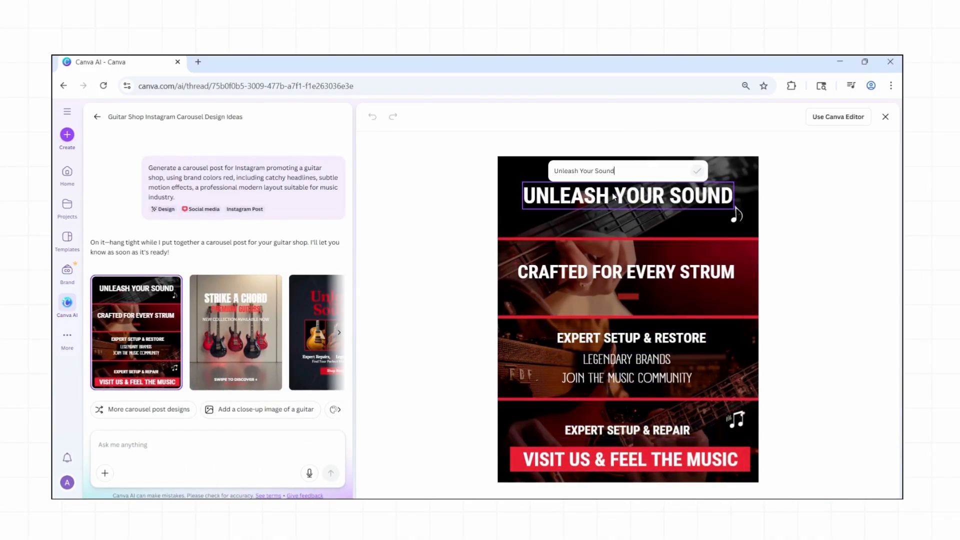
{"action": "double_click", "coordinate": [592, 171]}
{"action": "type", "text": "The"}
Preview the Strike a Chord, Unlock Your Sound and Rock Your Passion designs, ending on Unlock Your Sound
{"action": "left_click", "coordinate": [236, 333]}
{"action": "left_click", "coordinate": [302, 337]}
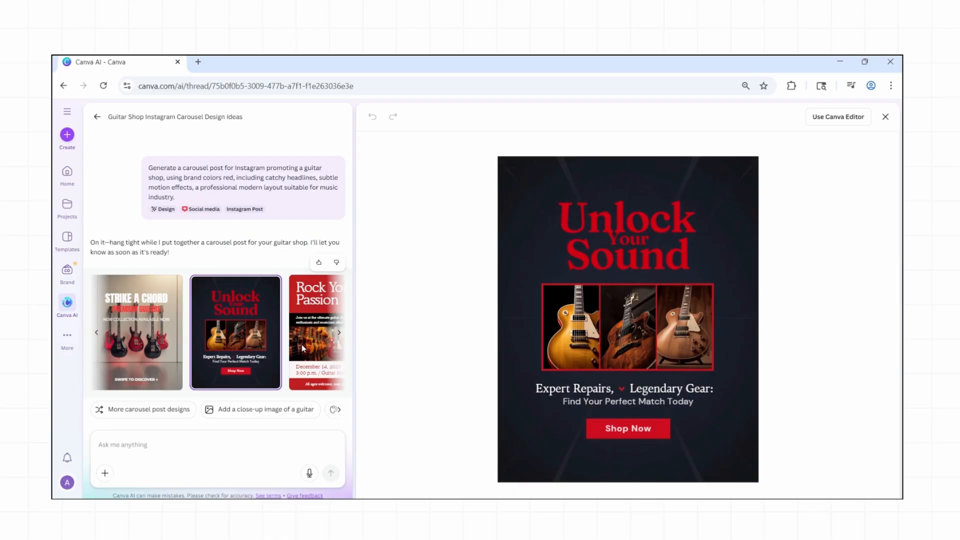
{"action": "left_click", "coordinate": [302, 349]}
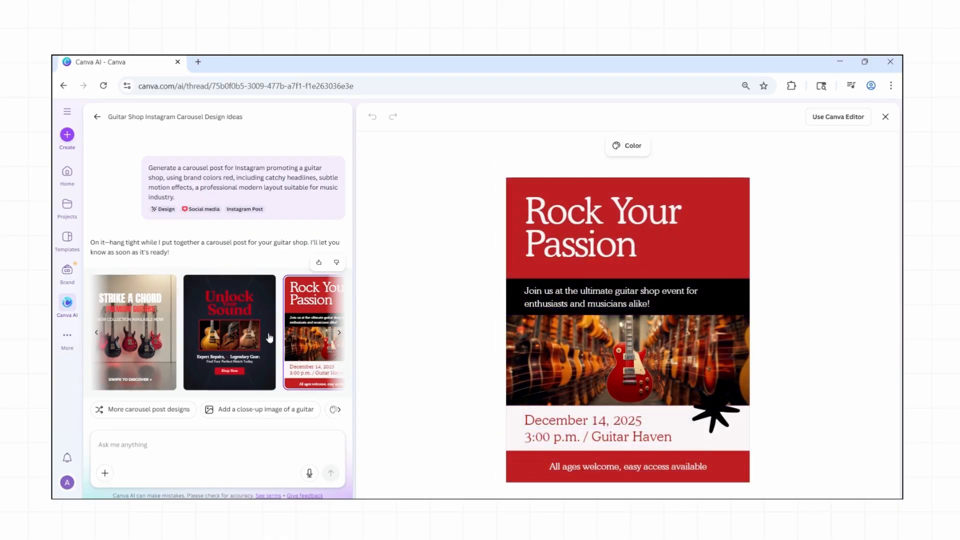
{"action": "left_click", "coordinate": [270, 338]}
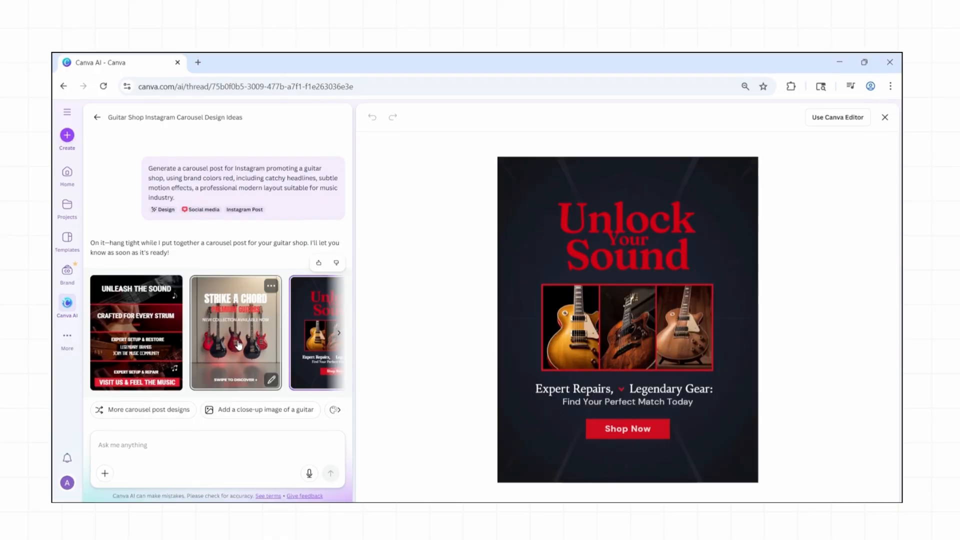
Request new design versions using the suggestion "Add a close-up image of a guitar"
{"action": "scroll", "coordinate": [258, 413], "scroll_direction": "right", "scroll_amount": 1}
{"action": "scroll", "coordinate": [259, 413], "scroll_direction": "right", "scroll_amount": 1}
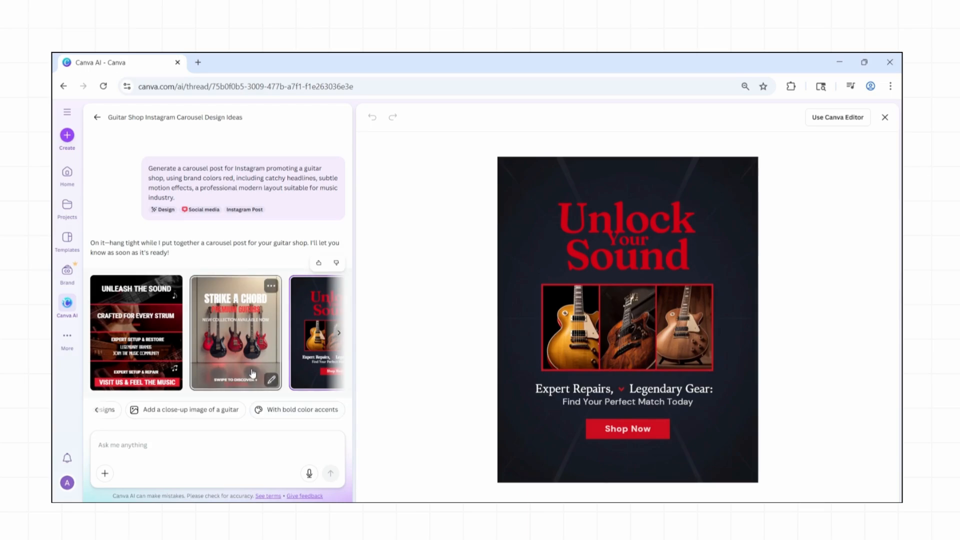
{"action": "left_click", "coordinate": [221, 411]}
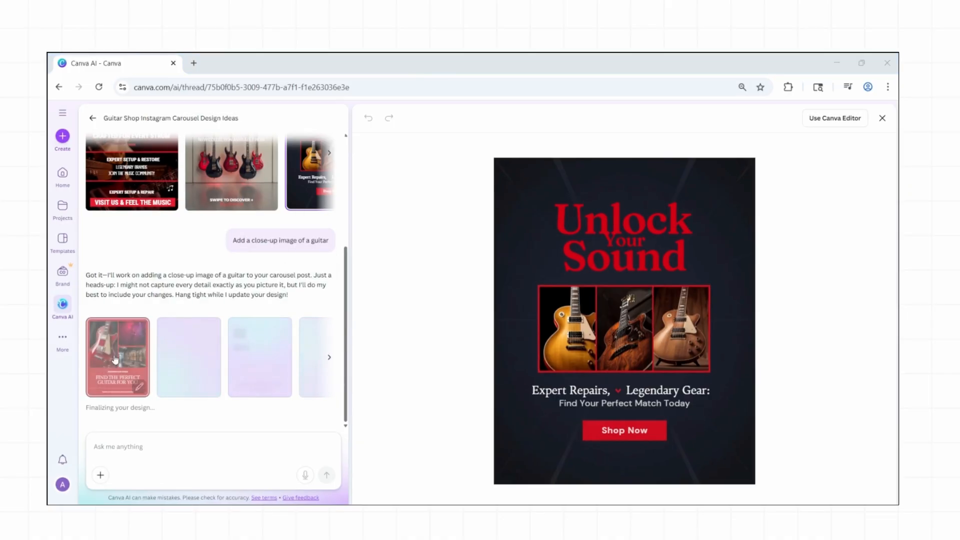
Preview each of the new close-up guitar designs one after another
{"action": "left_click", "coordinate": [124, 360]}
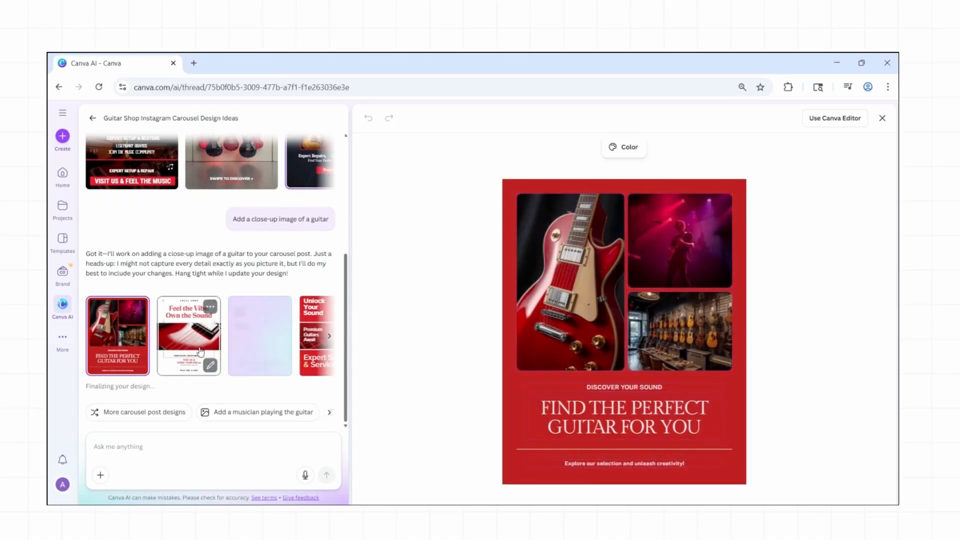
{"action": "left_click", "coordinate": [232, 350]}
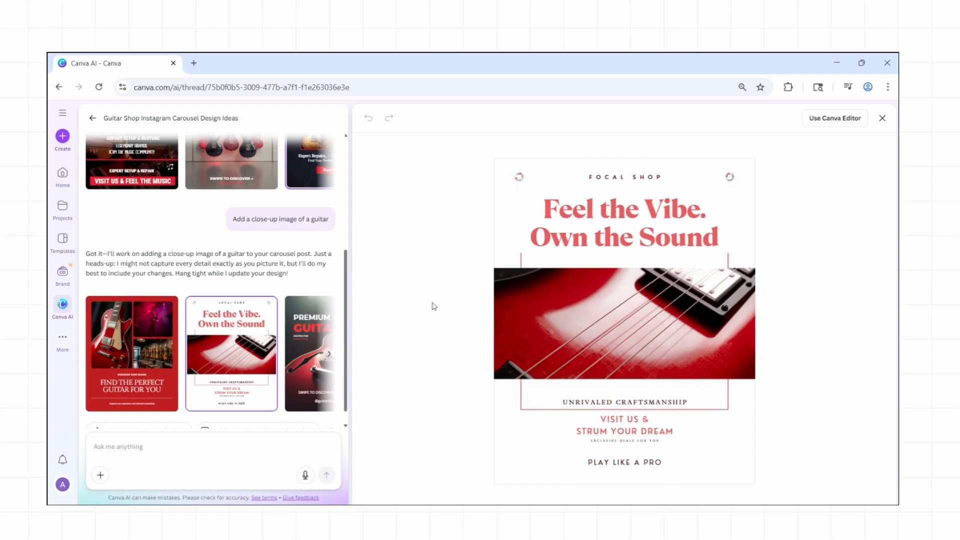
{"action": "left_click", "coordinate": [300, 374]}
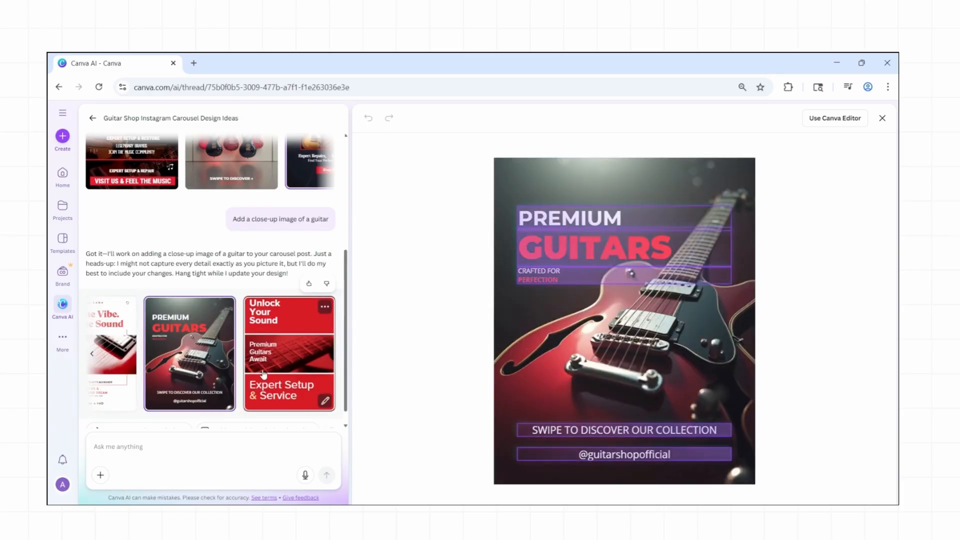
{"action": "left_click", "coordinate": [275, 372]}
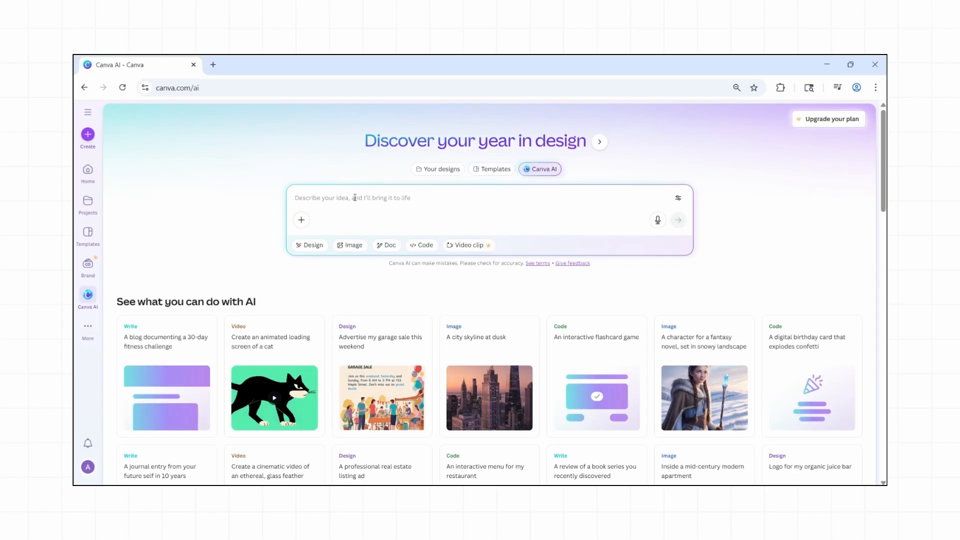
Write a prompt for a sleek, investor-friendly pitch deck for eco friendly water bottles with Problem, Solution, Market, Business Model, Team, and Roadmap slides
{"action": "left_click", "coordinate": [418, 198]}
{"action": "key", "text": "BackSpace"}
{"action": "key", "text": "BackSpace"}
{"action": "key", "text": "BackSpace"}
{"action": "key", "text": "BackSpace"}
{"action": "key", "text": "BackSpace"}
{"action": "key", "text": "BackSpace"}
{"action": "key", "text": "BackSpace"}
{"action": "key", "text": "BackSpace"}
{"action": "key", "text": "BackSpace"}
{"action": "key", "text": "BackSpace"}
{"action": "key", "text": "BackSpace"}
{"action": "key", "text": "BackSpace"}
{"action": "key", "text": "BackSpace"}
{"action": "key", "text": "BackSpace"}
{"action": "key", "text": "BackSpace"}
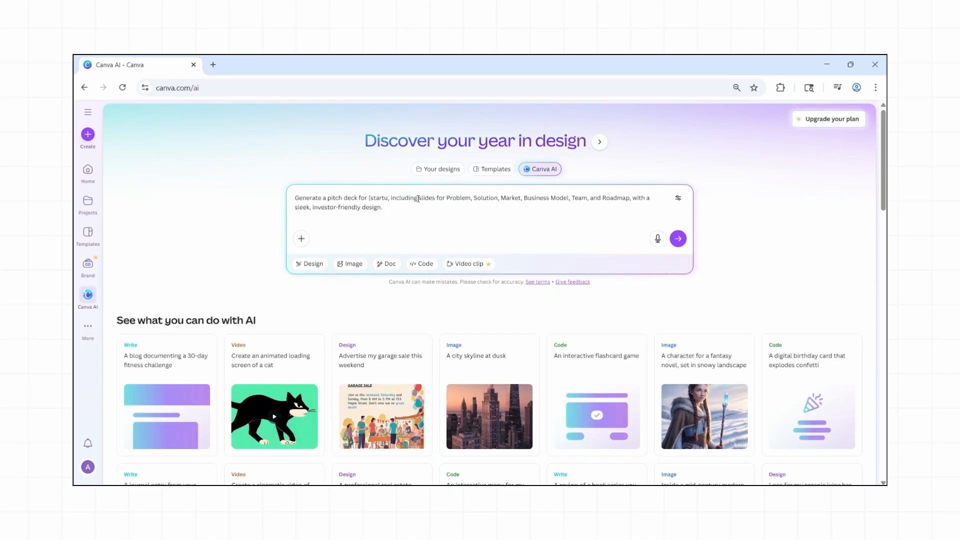
{"action": "key", "text": "BackSpace"}
{"action": "key", "text": "Delete"}
{"action": "type", "text": "eco"}
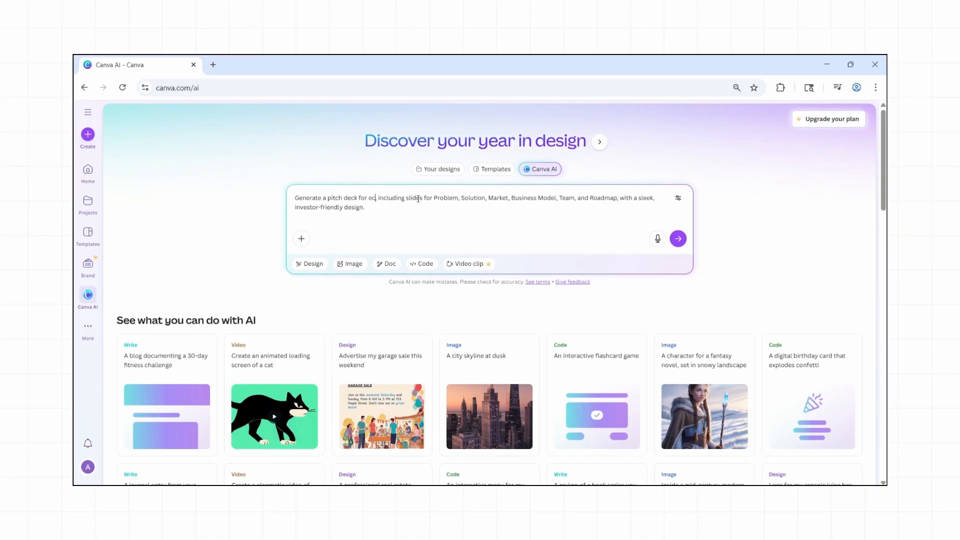
{"action": "type", "text": " fr"}
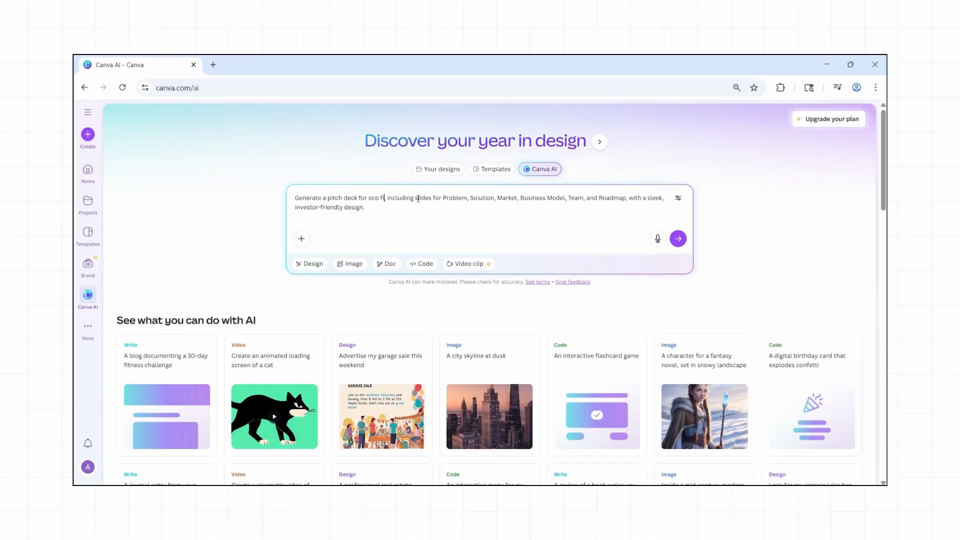
{"action": "type", "text": "iendl"}
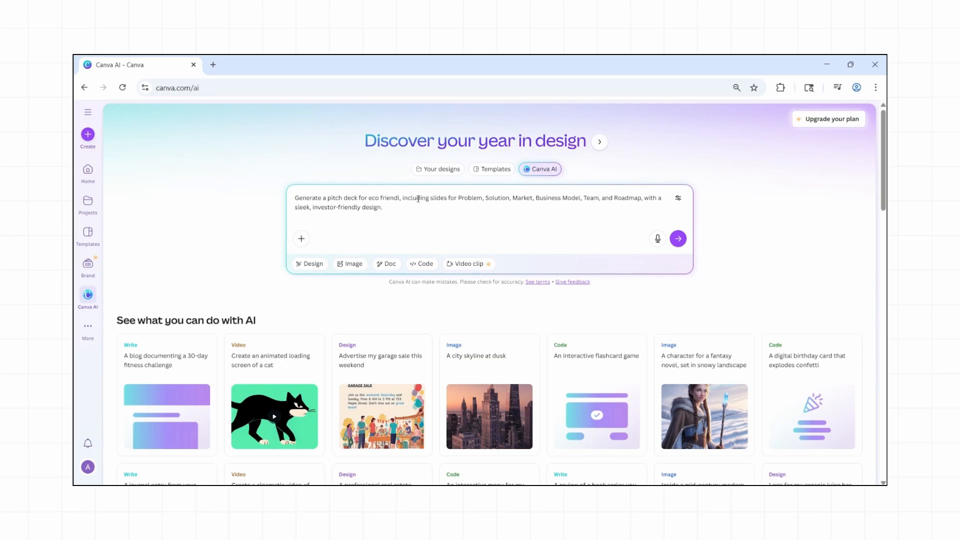
{"action": "type", "text": "y bottles"}
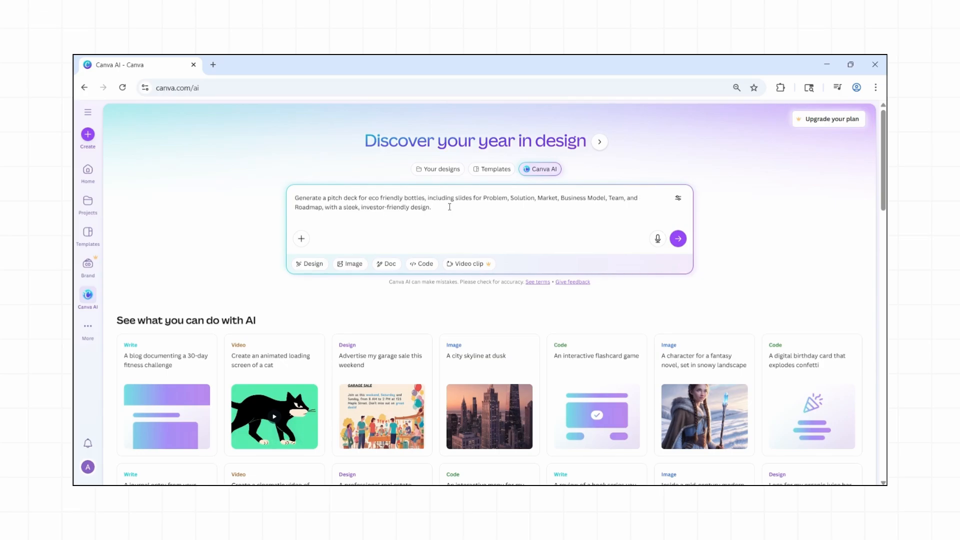
{"action": "type", "text": "water"}
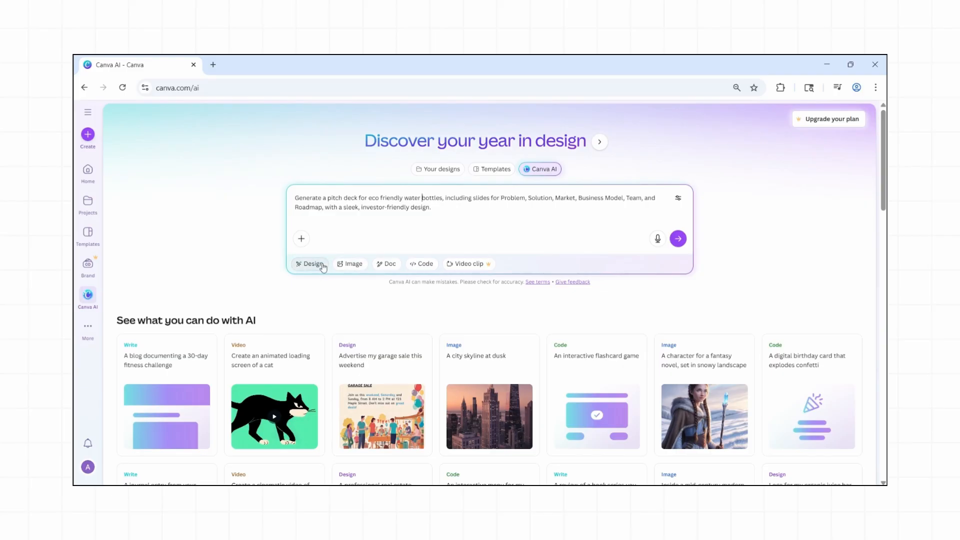
Set the output to a Design Presentation with a Professional audience and Balanced length, leaving the style unset, and submit the prompt
{"action": "left_click", "coordinate": [313, 264]}
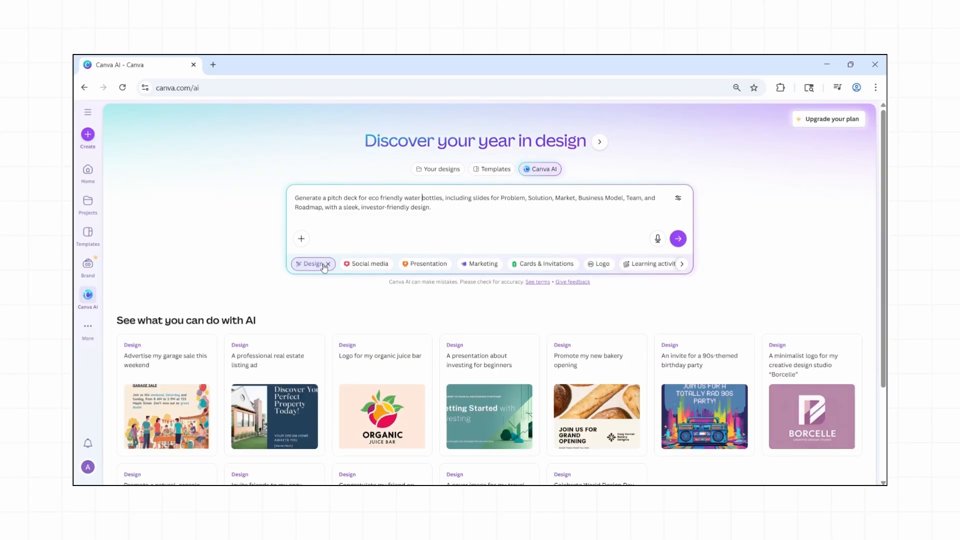
{"action": "left_click", "coordinate": [414, 265]}
{"action": "left_click", "coordinate": [436, 265]}
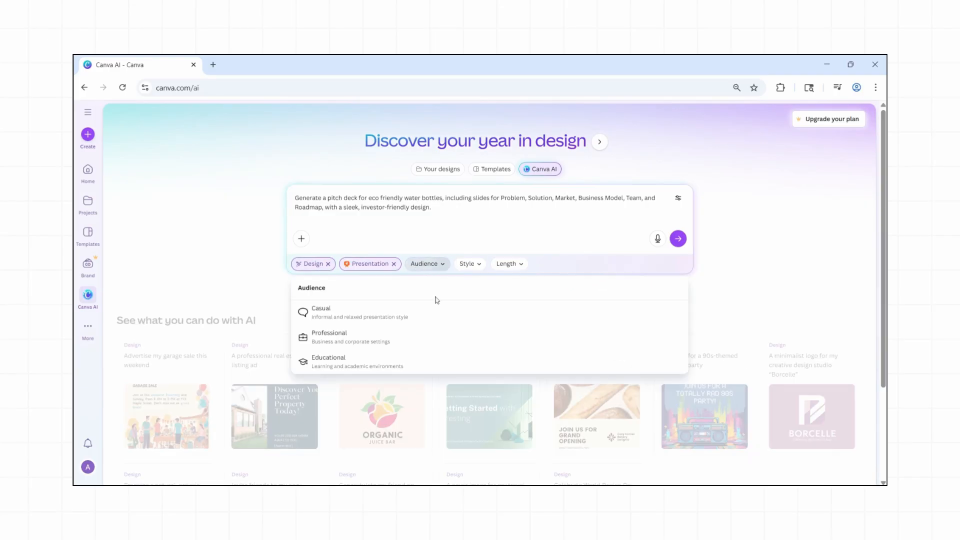
{"action": "left_click", "coordinate": [398, 343]}
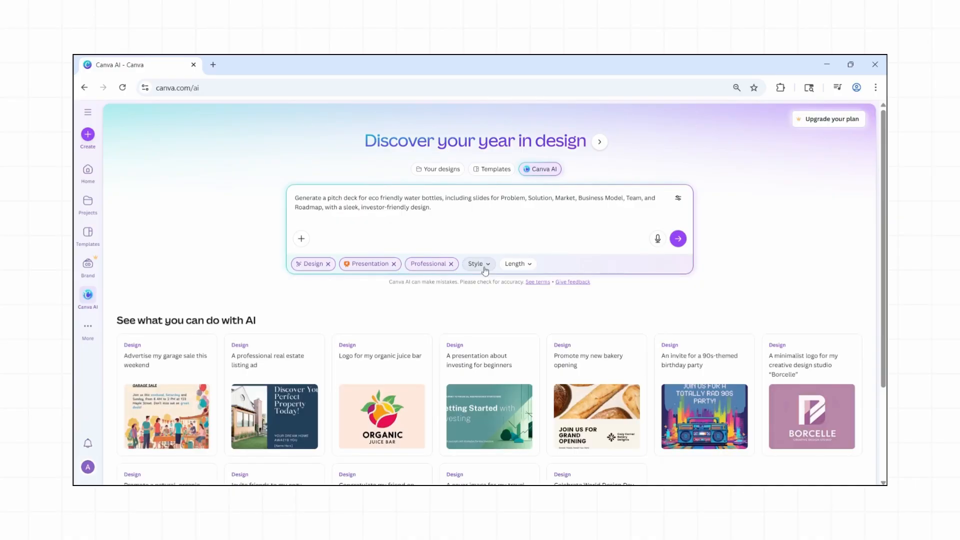
{"action": "left_click", "coordinate": [480, 265]}
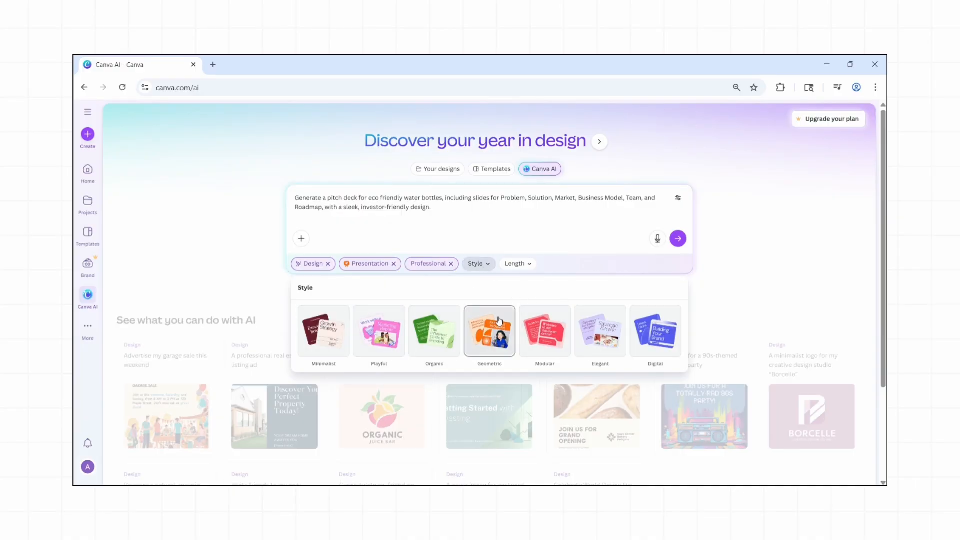
{"action": "left_click", "coordinate": [509, 264]}
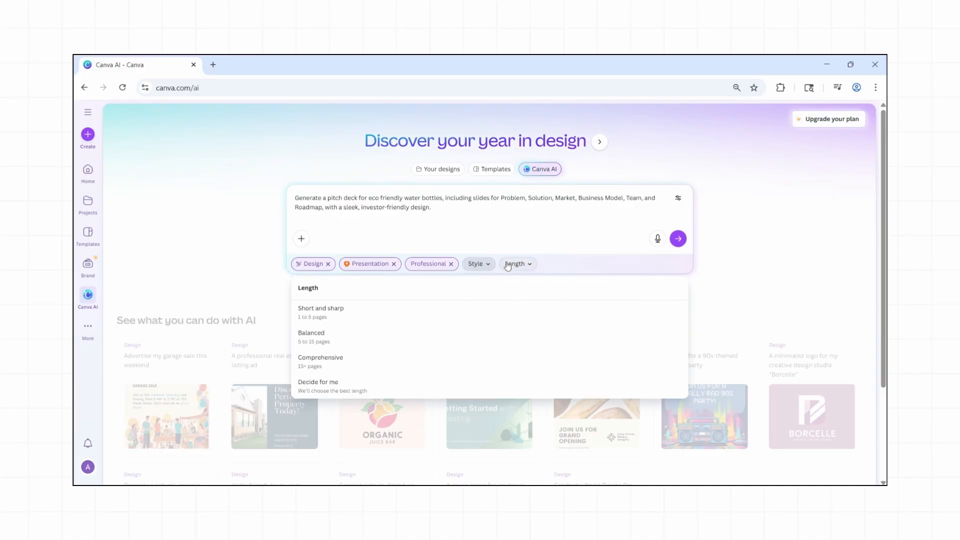
{"action": "left_click", "coordinate": [349, 347]}
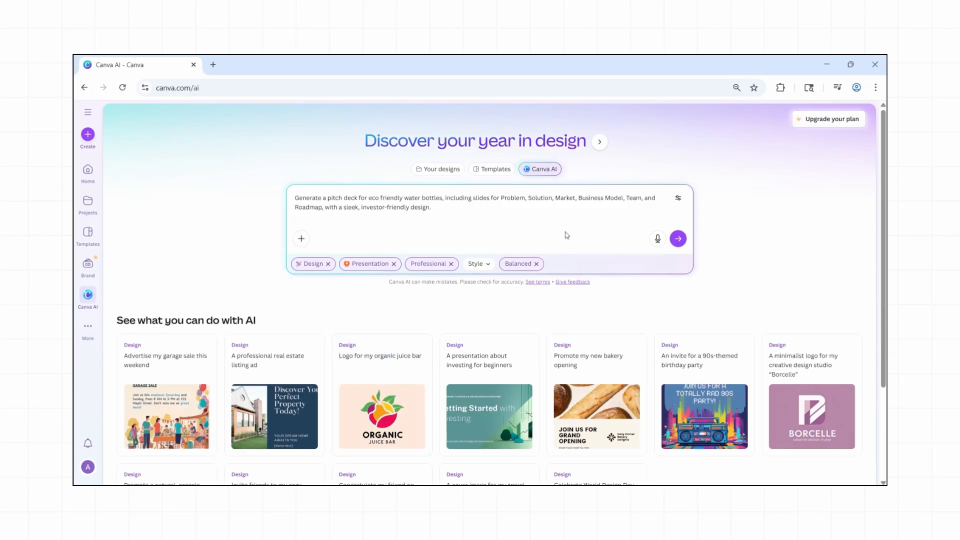
{"action": "key", "text": "Return"}
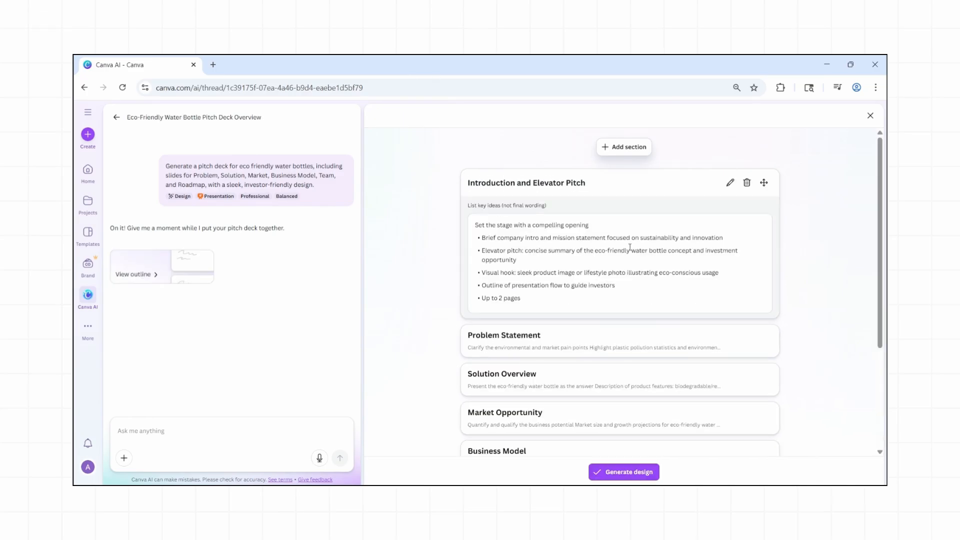
Review the pitch deck outline from Introduction and Elevator Pitch to Conclusion and Call to Action, and generate the design from it
{"action": "scroll", "coordinate": [629, 247], "scroll_direction": "down", "scroll_amount": 2}
{"action": "scroll", "coordinate": [629, 247], "scroll_direction": "down", "scroll_amount": 2}
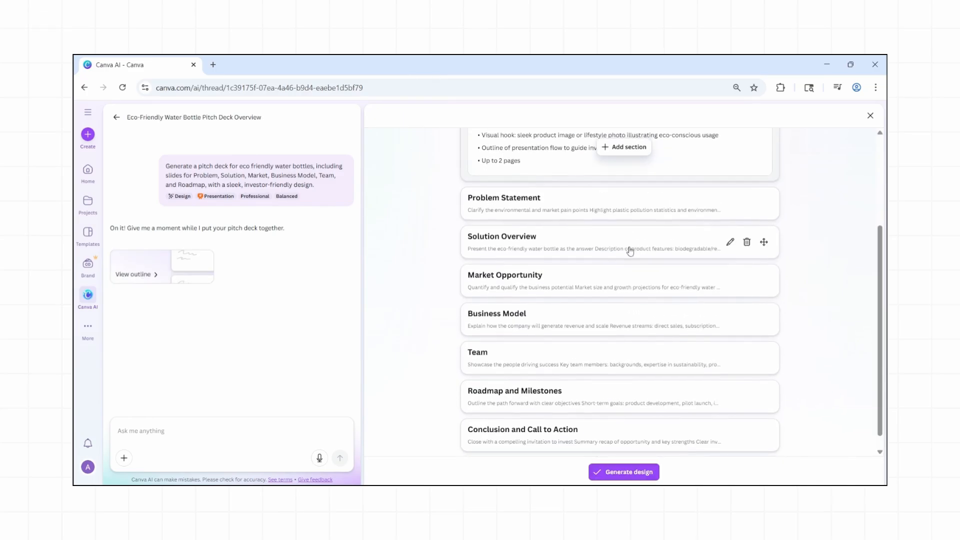
{"action": "scroll", "coordinate": [628, 250], "scroll_direction": "down", "scroll_amount": 1}
{"action": "scroll", "coordinate": [628, 260], "scroll_direction": "up", "scroll_amount": 4}
{"action": "left_click", "coordinate": [623, 472]}
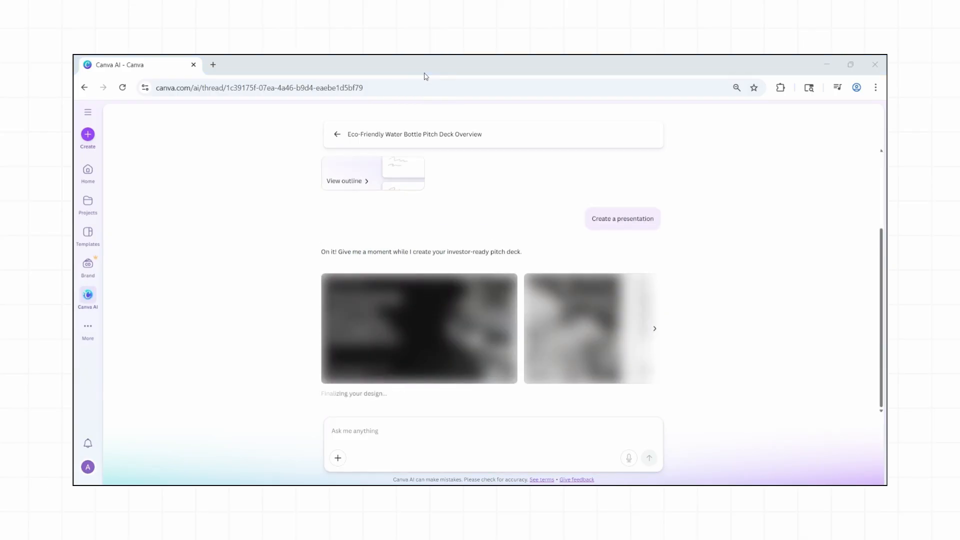
Browse the generated pitch decks, open the "Invest in a Sustainable Future" version and preview its slides, including Company Mission Statement and Meet Our Team
{"action": "scroll", "coordinate": [526, 332], "scroll_direction": "right", "scroll_amount": 5}
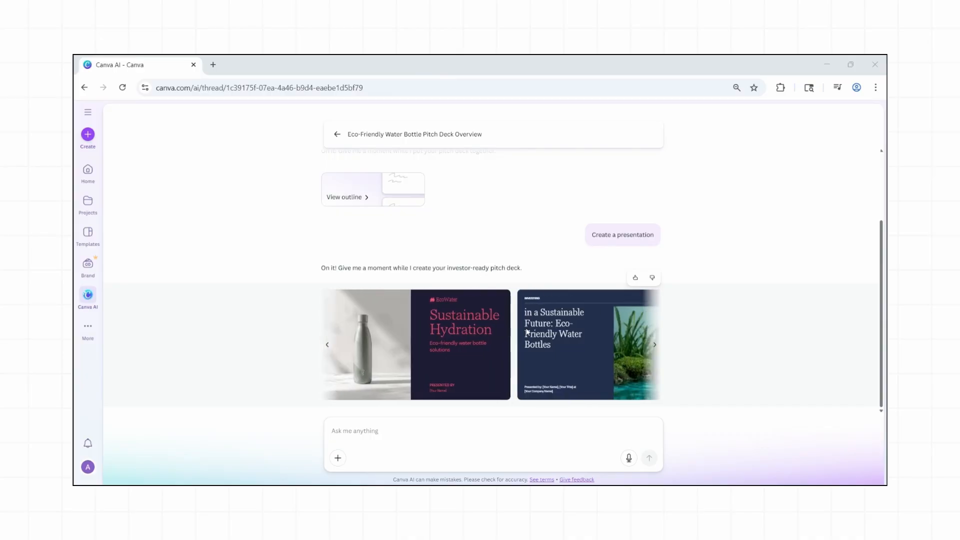
{"action": "scroll", "coordinate": [526, 332], "scroll_direction": "left", "scroll_amount": 5}
{"action": "left_click", "coordinate": [444, 331]}
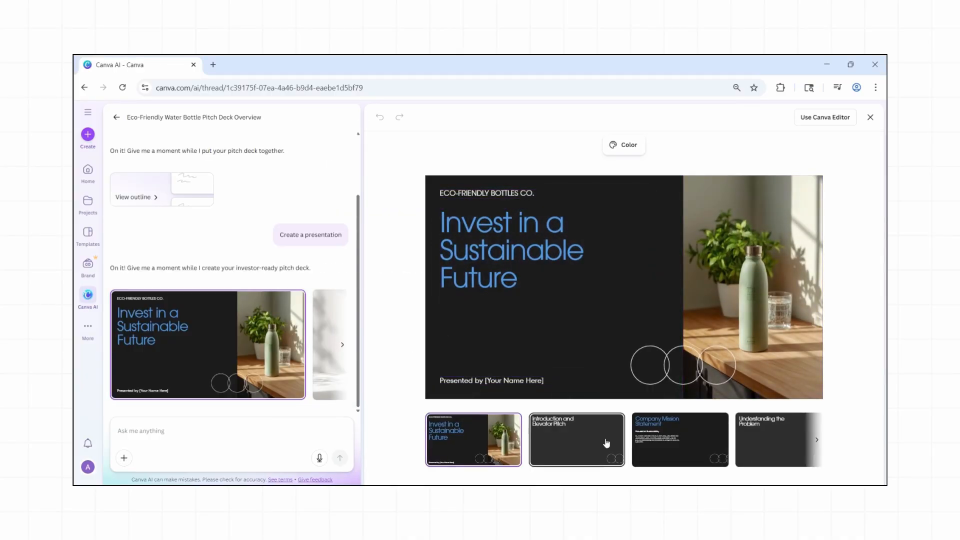
{"action": "left_click", "coordinate": [669, 441]}
{"action": "scroll", "coordinate": [669, 441], "scroll_direction": "right", "scroll_amount": 5}
{"action": "scroll", "coordinate": [669, 441], "scroll_direction": "right", "scroll_amount": 5}
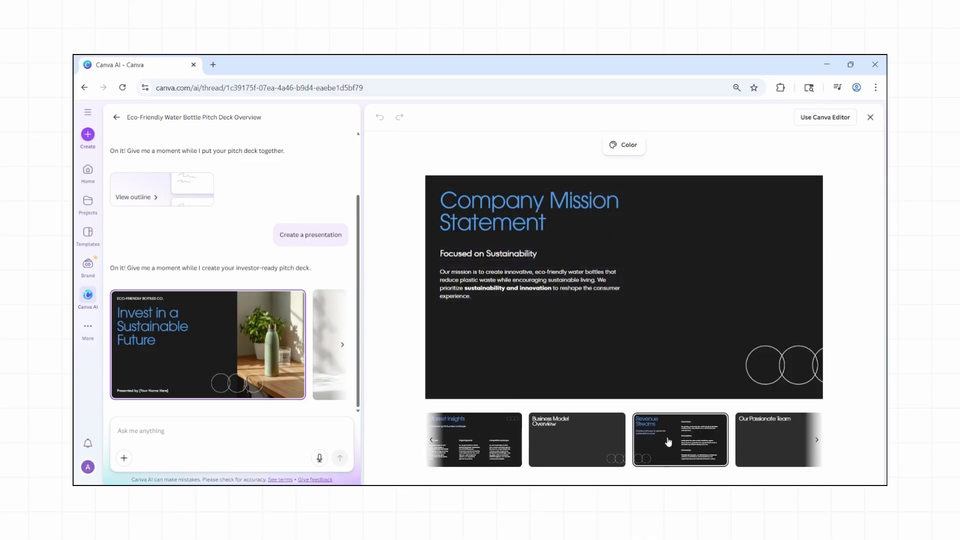
{"action": "left_click", "coordinate": [669, 441]}
{"action": "left_click", "coordinate": [599, 445]}
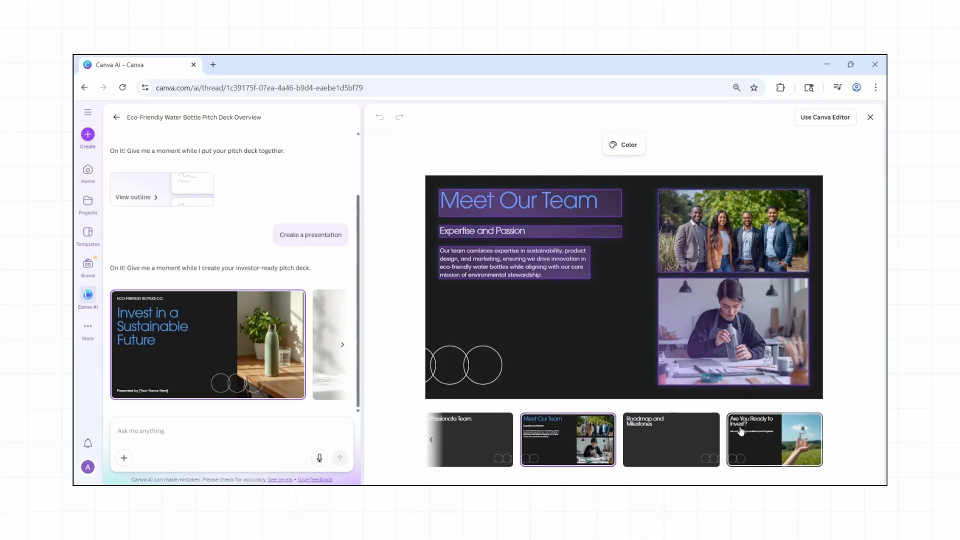
Open the "Sustainable Hydration" deck version and preview its slides from the introduction through the $15 Billion market size slide
{"action": "left_click", "coordinate": [330, 369]}
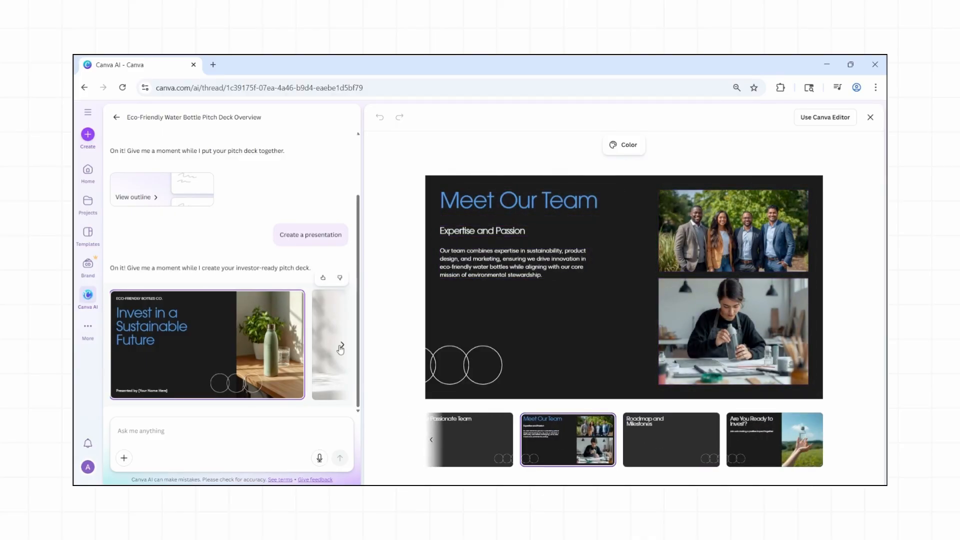
{"action": "left_click", "coordinate": [270, 338]}
{"action": "left_click", "coordinate": [579, 431]}
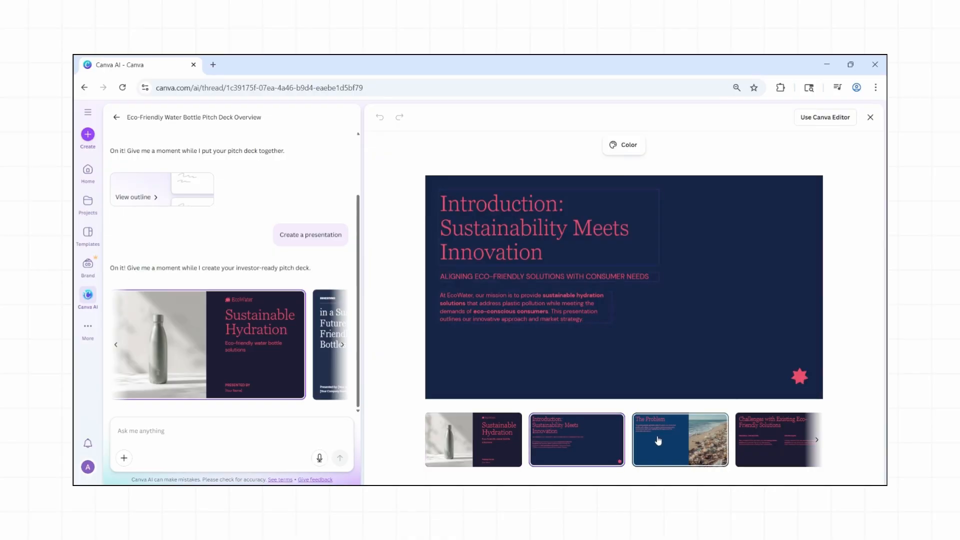
{"action": "left_click", "coordinate": [658, 440]}
{"action": "scroll", "coordinate": [658, 440], "scroll_direction": "right", "scroll_amount": 5}
{"action": "left_click", "coordinate": [603, 454]}
{"action": "left_click", "coordinate": [749, 452]}
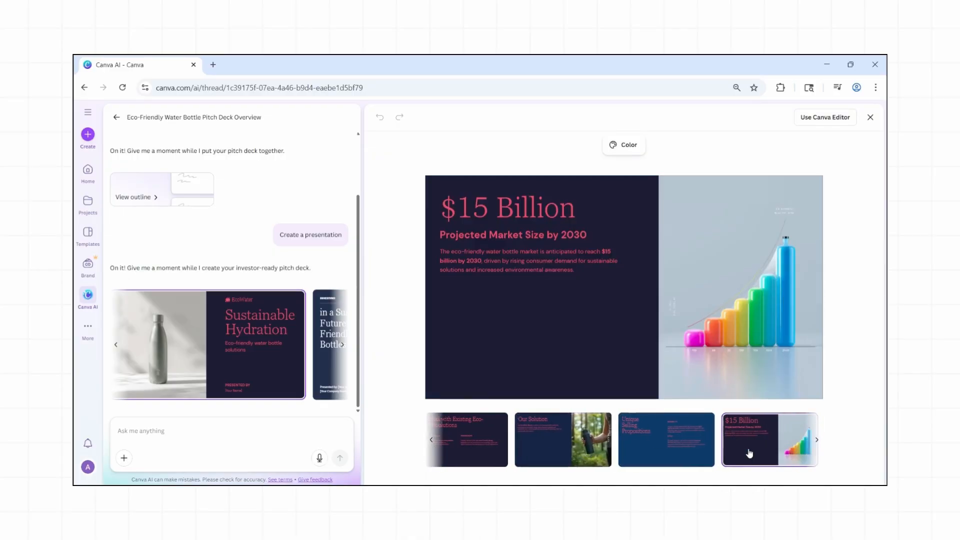
Preview the remaining "Sustainable Hydration" slides, including Revenue Streams and Pricing Strategy, Roadmap and Milestones, Contact Us and Invest in Sustainability
{"action": "scroll", "coordinate": [692, 448], "scroll_direction": "right", "scroll_amount": 5}
{"action": "left_click", "coordinate": [589, 461]}
{"action": "left_click", "coordinate": [665, 452]}
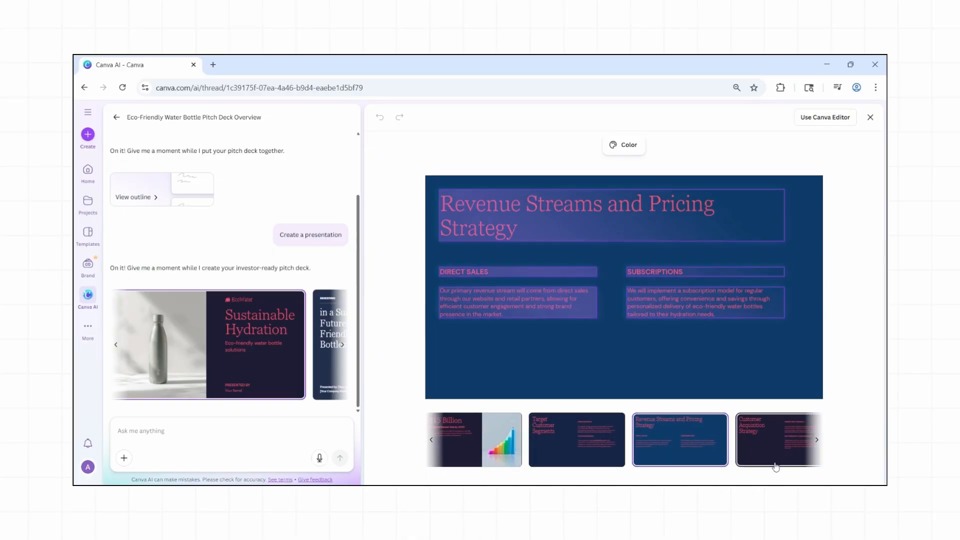
{"action": "scroll", "coordinate": [728, 451], "scroll_direction": "right", "scroll_amount": 3}
{"action": "left_click", "coordinate": [765, 445]}
{"action": "scroll", "coordinate": [766, 445], "scroll_direction": "right", "scroll_amount": 4}
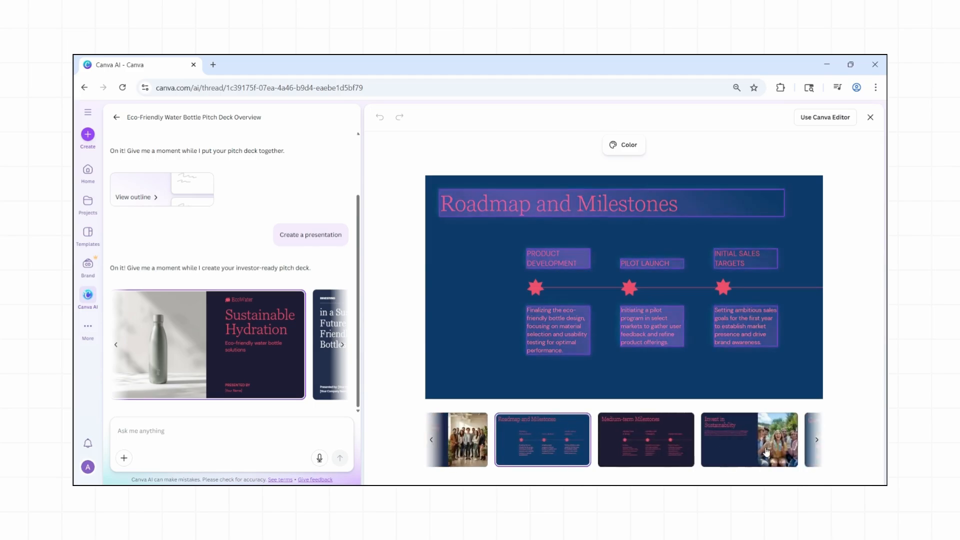
{"action": "left_click", "coordinate": [613, 453]}
{"action": "left_click", "coordinate": [750, 452]}
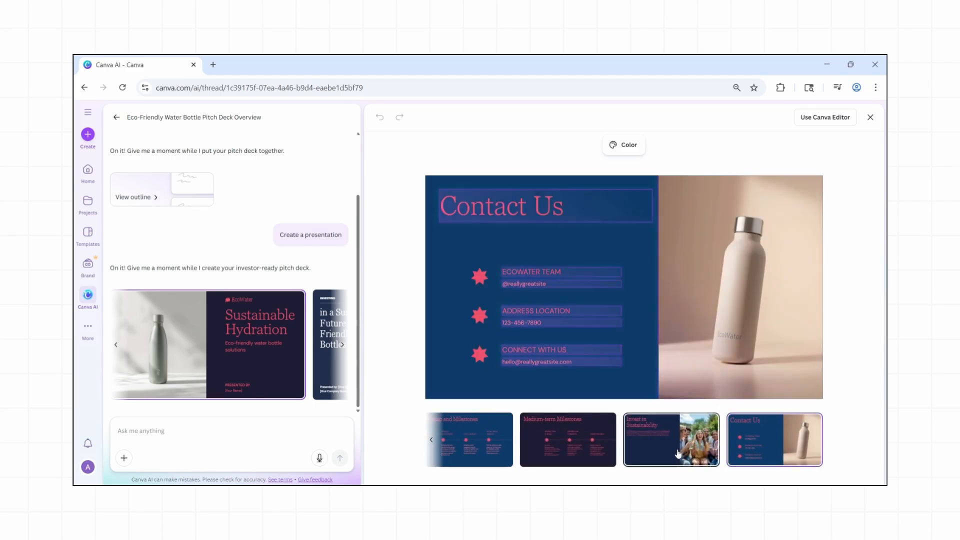
{"action": "left_click", "coordinate": [673, 450]}
Look through the thumbnails of the other generated pitch deck versions
{"action": "left_click", "coordinate": [341, 346]}
{"action": "left_click", "coordinate": [341, 346]}
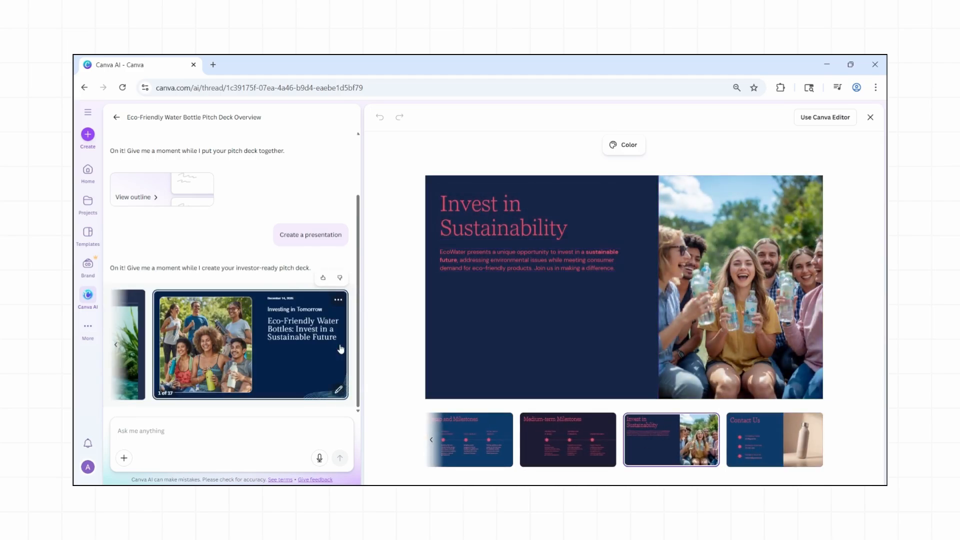
{"action": "left_click", "coordinate": [116, 345]}
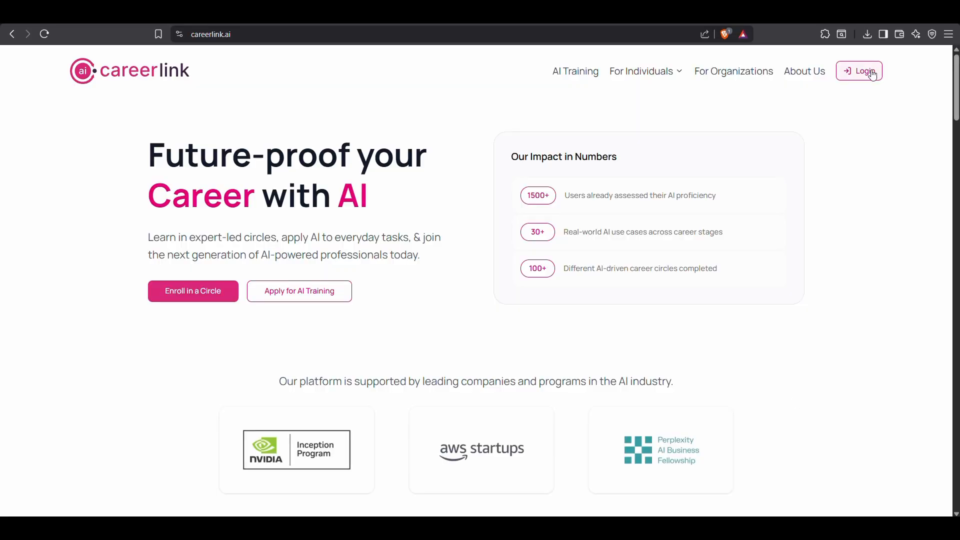
Switch to careerlink.ai, log in and look through its AI Tools directory
{"action": "left_click", "coordinate": [869, 70]}
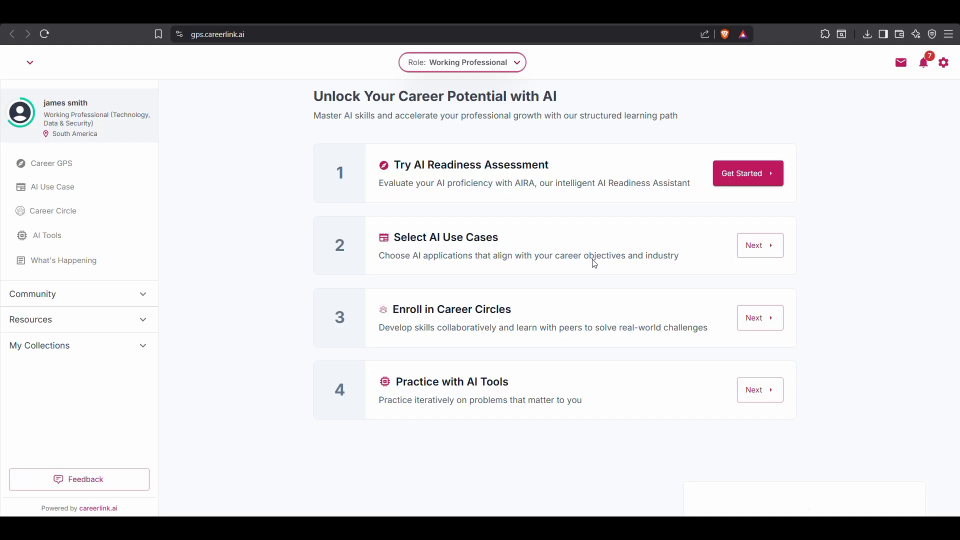
{"action": "left_click", "coordinate": [66, 291]}
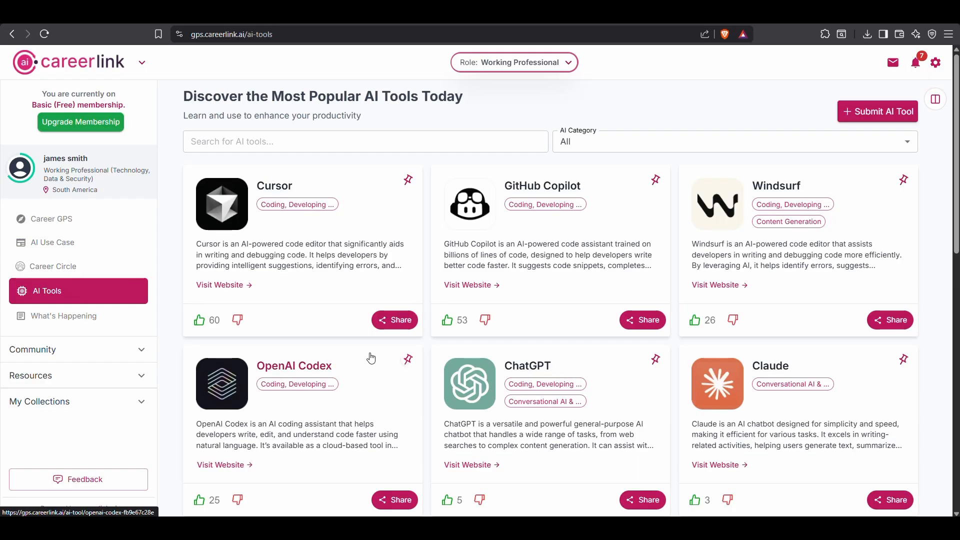
{"action": "scroll", "coordinate": [371, 356], "scroll_direction": "down", "scroll_amount": 5}
{"action": "scroll", "coordinate": [372, 358], "scroll_direction": "up", "scroll_amount": 5}
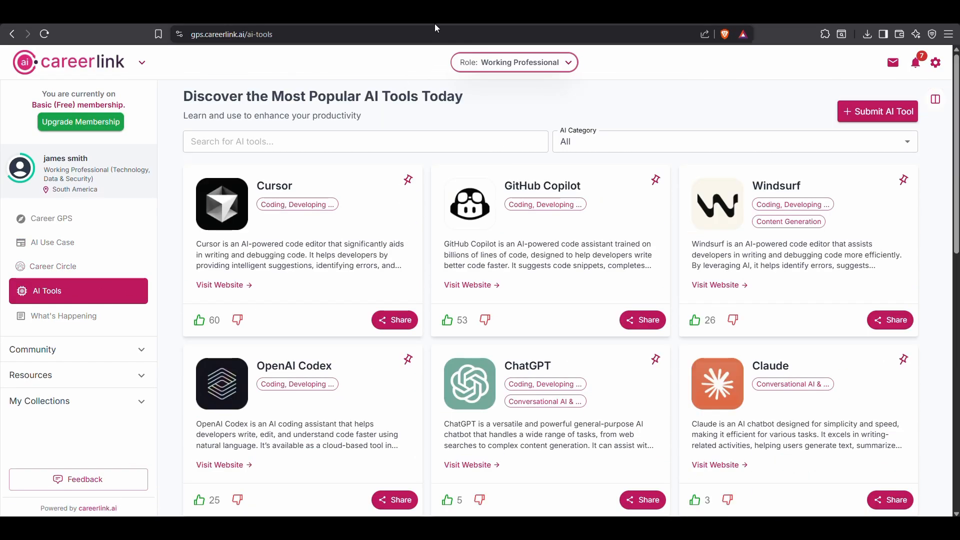
Open the Career Circle listing and look through the available circles
{"action": "left_click", "coordinate": [75, 267]}
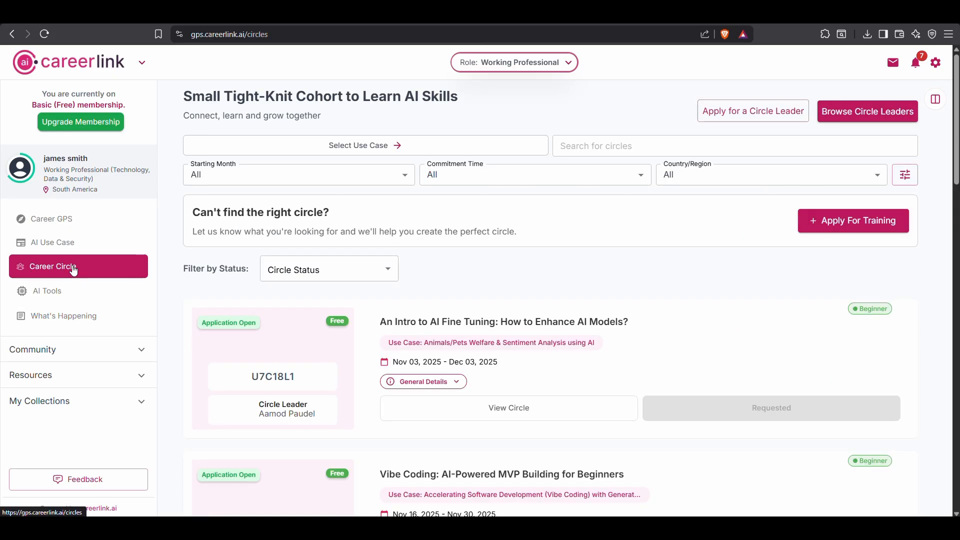
{"action": "scroll", "coordinate": [358, 305], "scroll_direction": "down", "scroll_amount": 4}
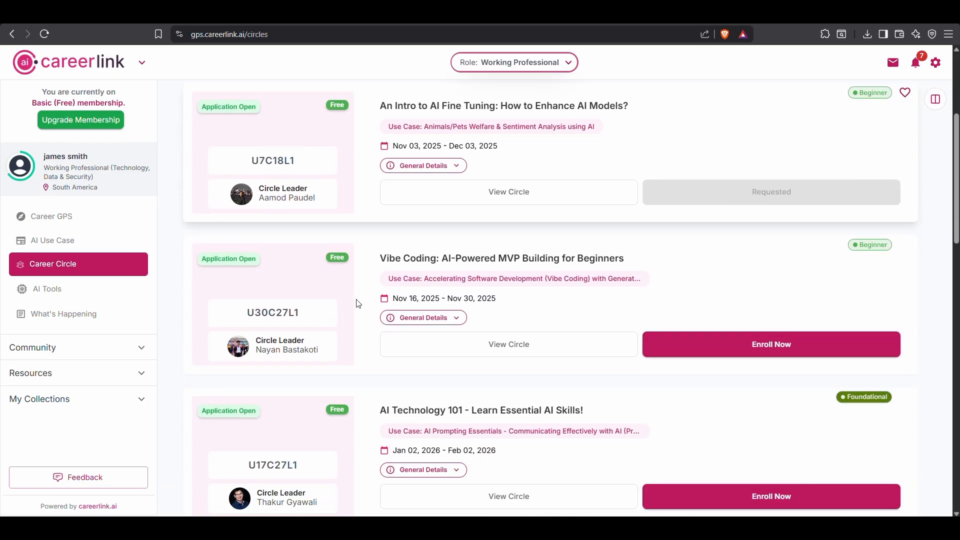
{"action": "scroll", "coordinate": [358, 304], "scroll_direction": "down", "scroll_amount": 2}
{"action": "scroll", "coordinate": [360, 302], "scroll_direction": "down", "scroll_amount": 4}
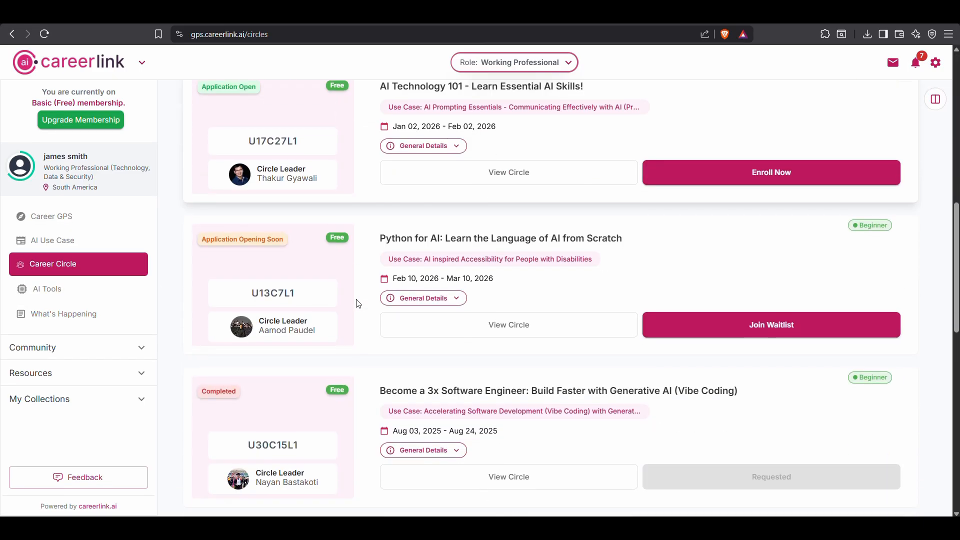
Open the AI Prompt Library among the resources and look through all its prompt books
{"action": "left_click", "coordinate": [75, 373]}
{"action": "left_click", "coordinate": [66, 435]}
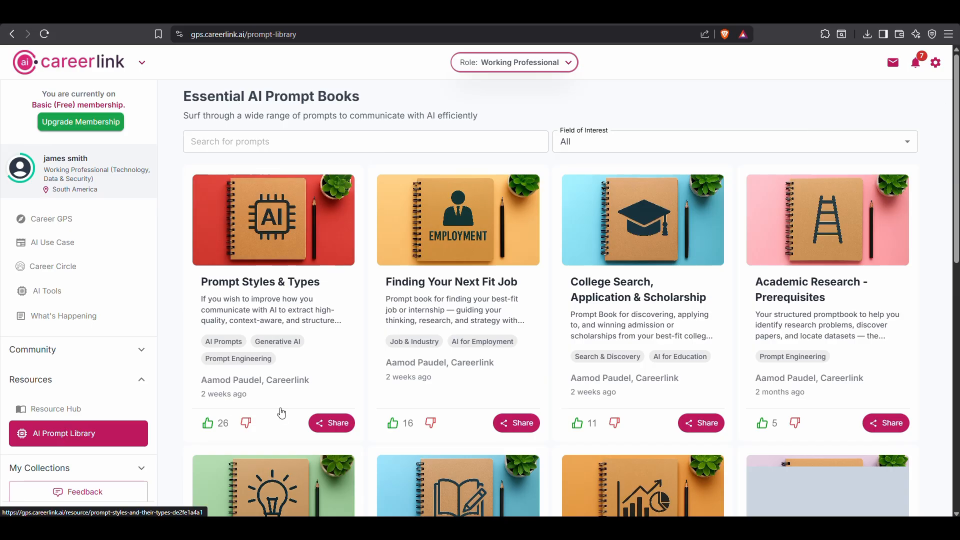
{"action": "scroll", "coordinate": [934, 335], "scroll_direction": "down", "scroll_amount": 5}
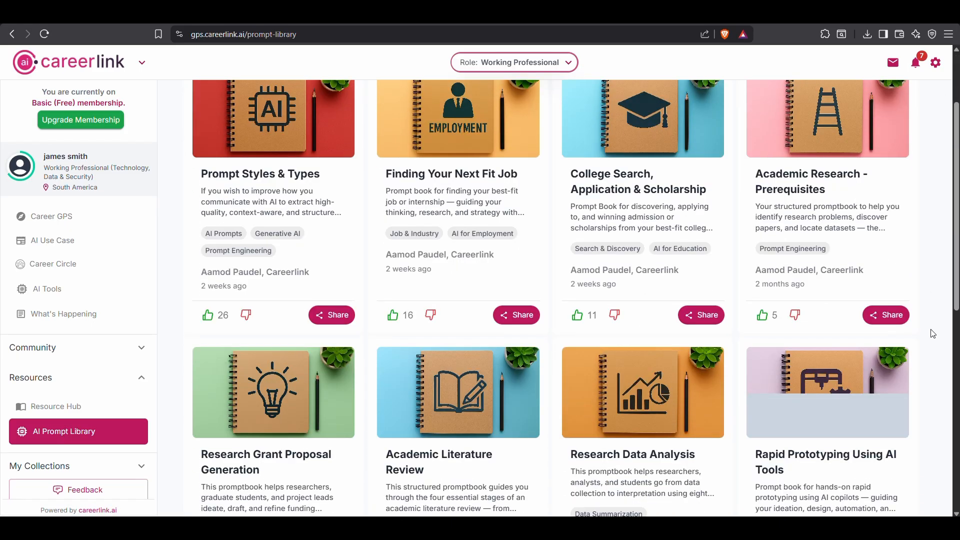
{"action": "scroll", "coordinate": [933, 334], "scroll_direction": "down", "scroll_amount": 3}
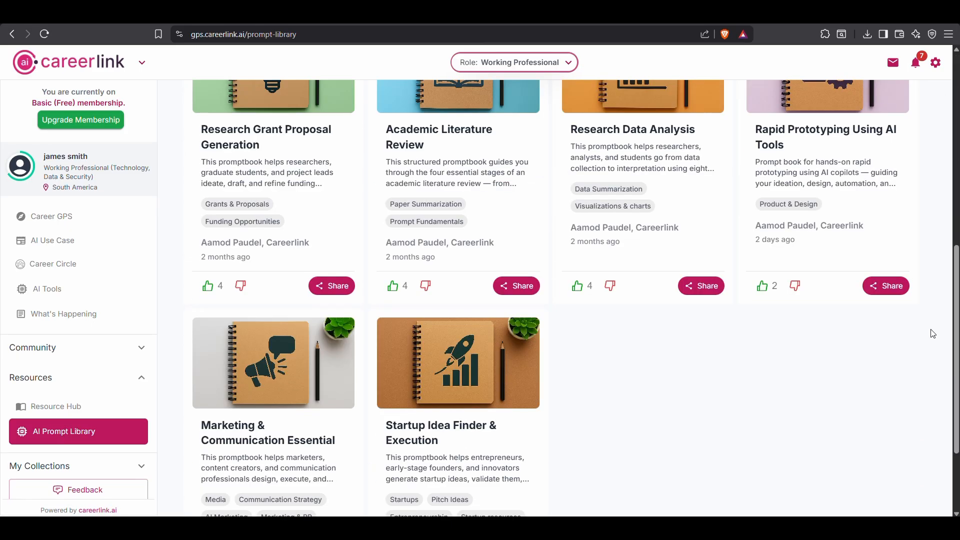
{"action": "scroll", "coordinate": [934, 334], "scroll_direction": "down", "scroll_amount": 2}
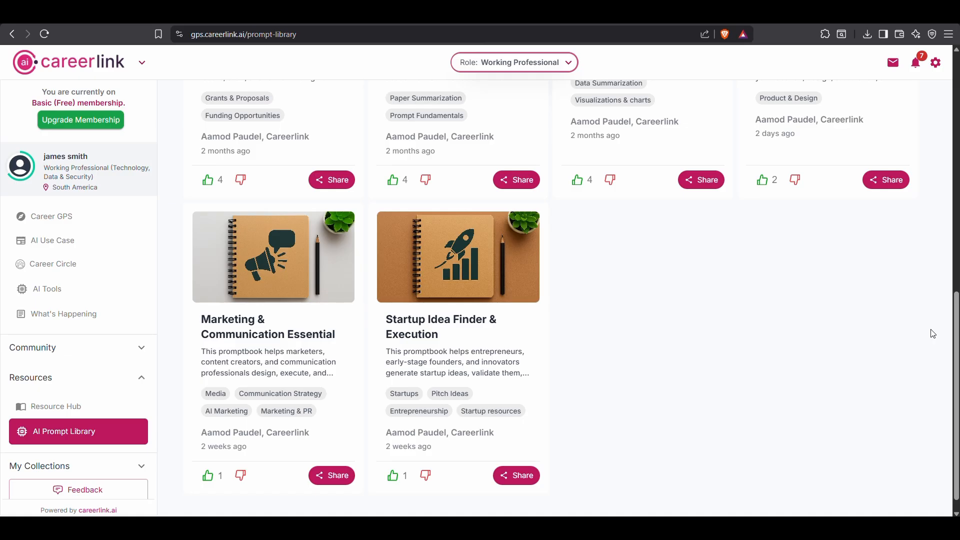
{"action": "scroll", "coordinate": [933, 334], "scroll_direction": "up", "scroll_amount": 6}
{"action": "scroll", "coordinate": [933, 333], "scroll_direction": "up", "scroll_amount": 1}
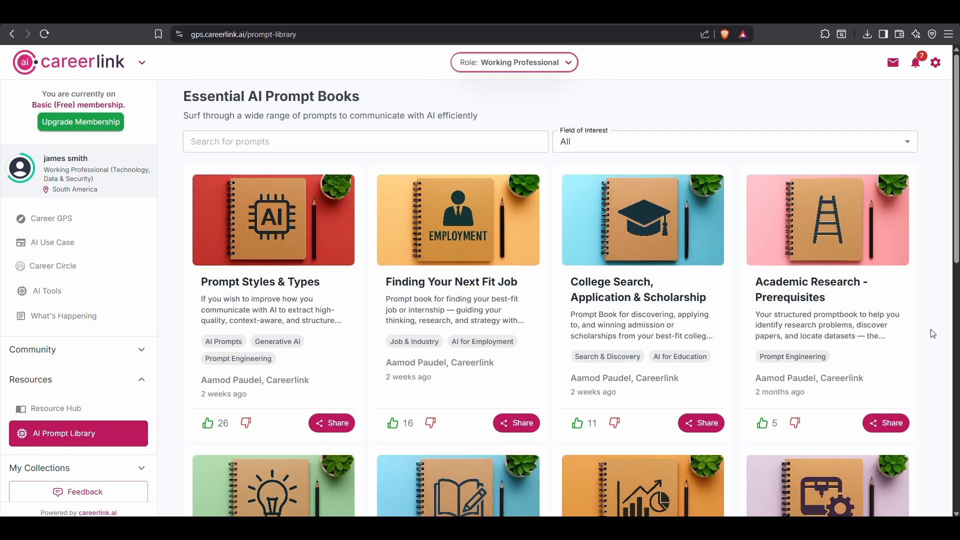